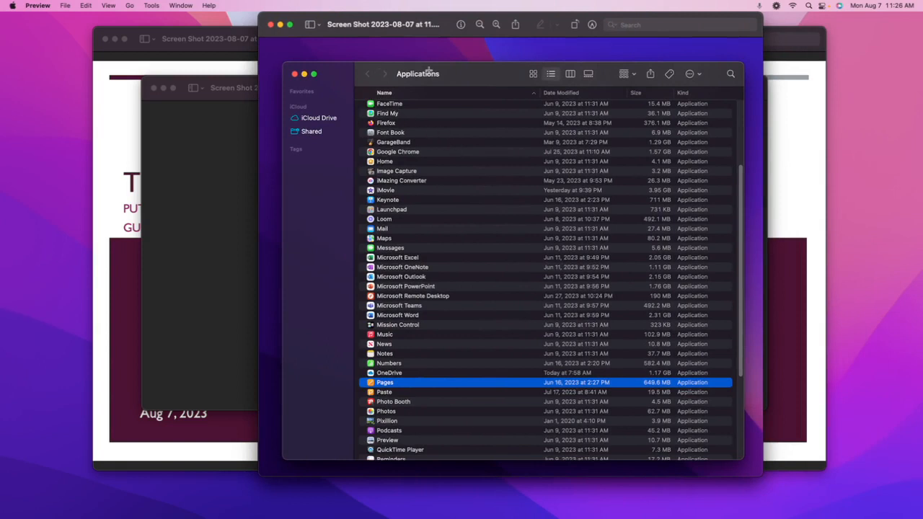
Clear the Applications folder, Go menu and title slide screenshots off the desktop one after another
key(space)
drag(294, 15, 392, 36)
key(super+w)
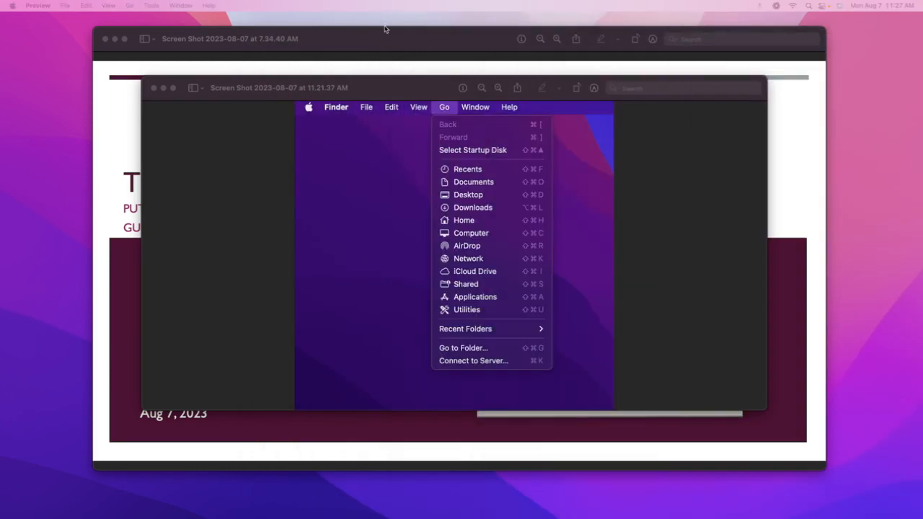
click(400, 87)
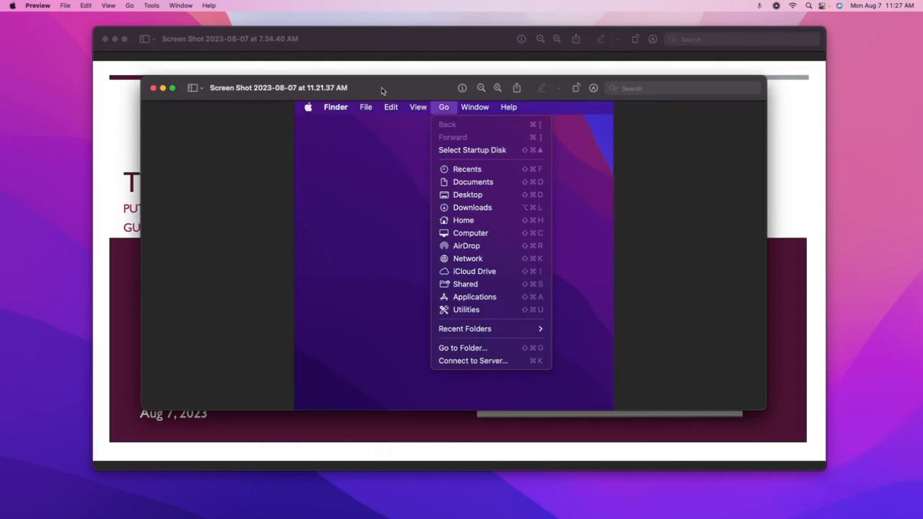
drag(383, 90, 922, 90)
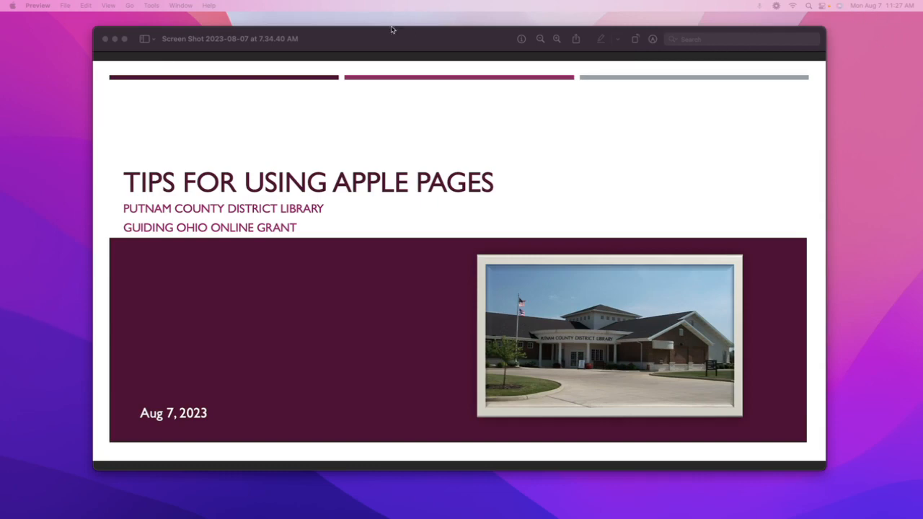
drag(402, 33, 534, 47)
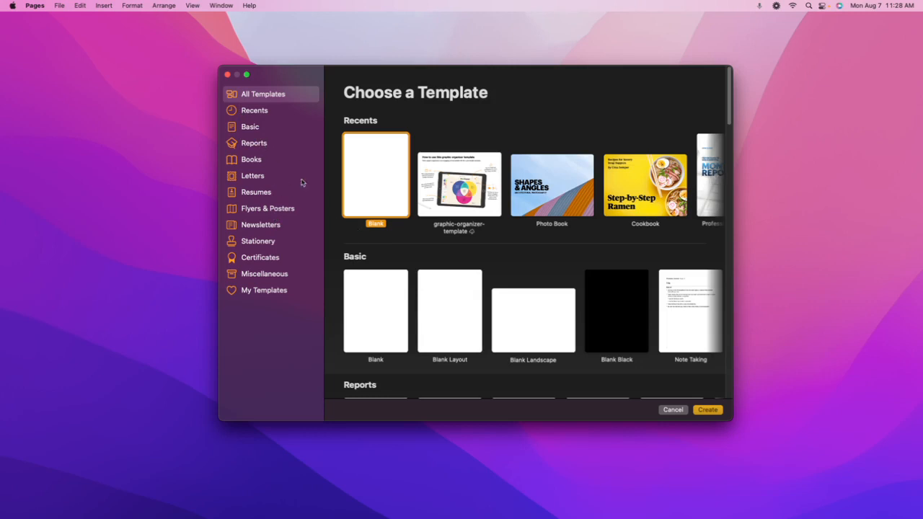
Look through the template categories from Basic and Reports down to Flyers & Posters and Newsletters
scroll(389, 271, down, 4)
scroll(389, 271, down, 4)
scroll(389, 269, down, 2)
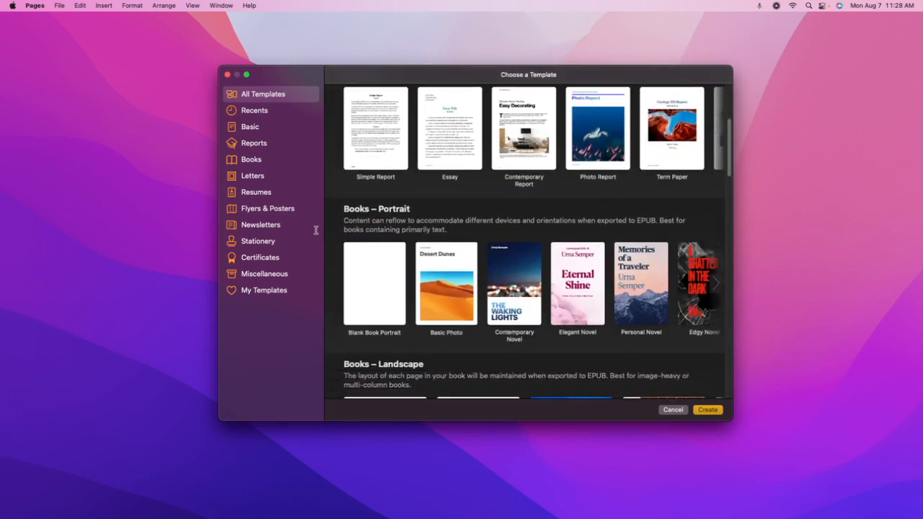
scroll(389, 277, down, 4)
scroll(390, 281, down, 5)
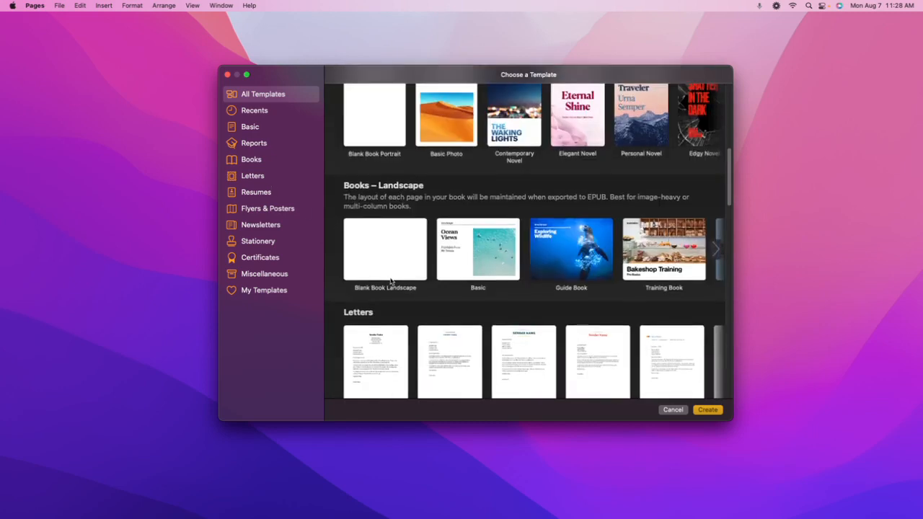
scroll(390, 281, down, 4)
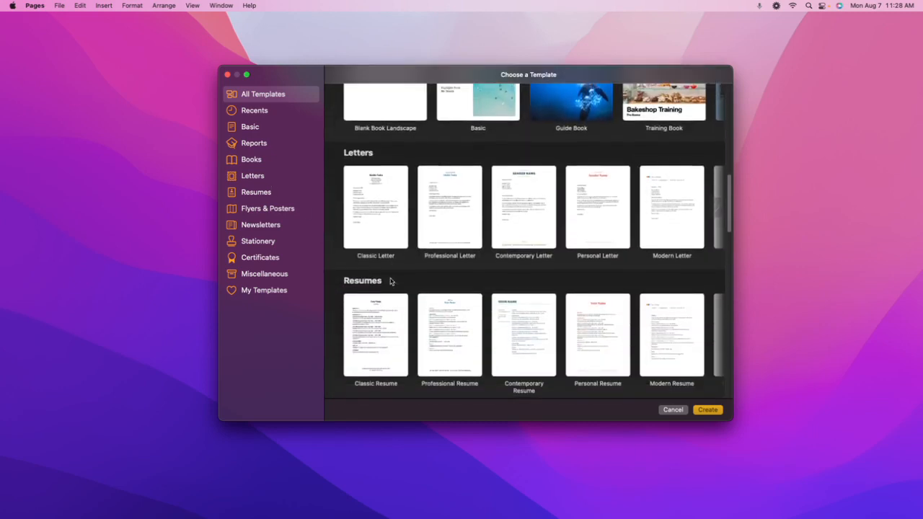
scroll(390, 281, down, 4)
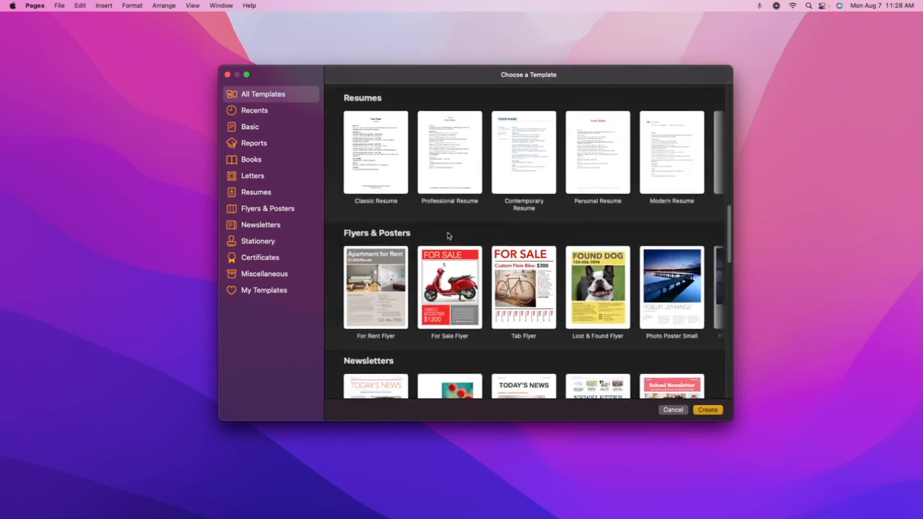
scroll(440, 232, down, 1)
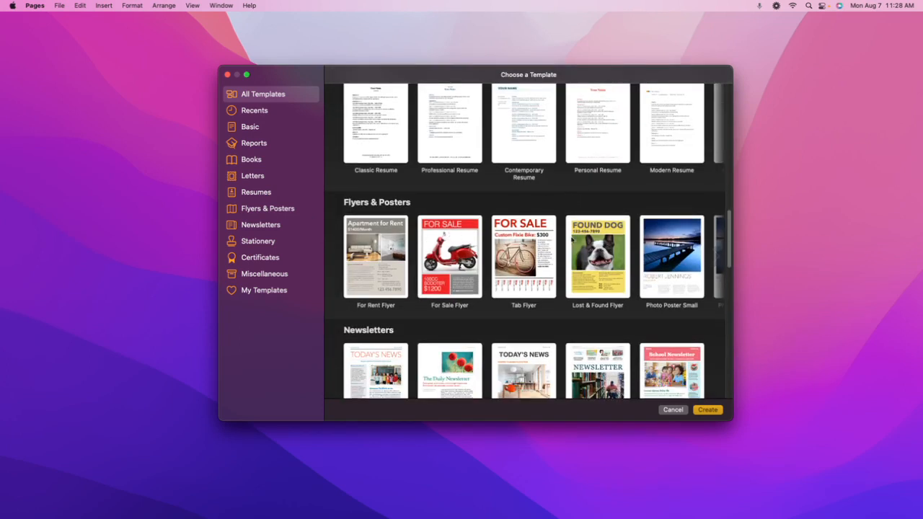
Select the Lost & Found Flyer and browse the remaining flyer, poster and newsletter templates before returning to the recent ones
click(581, 247)
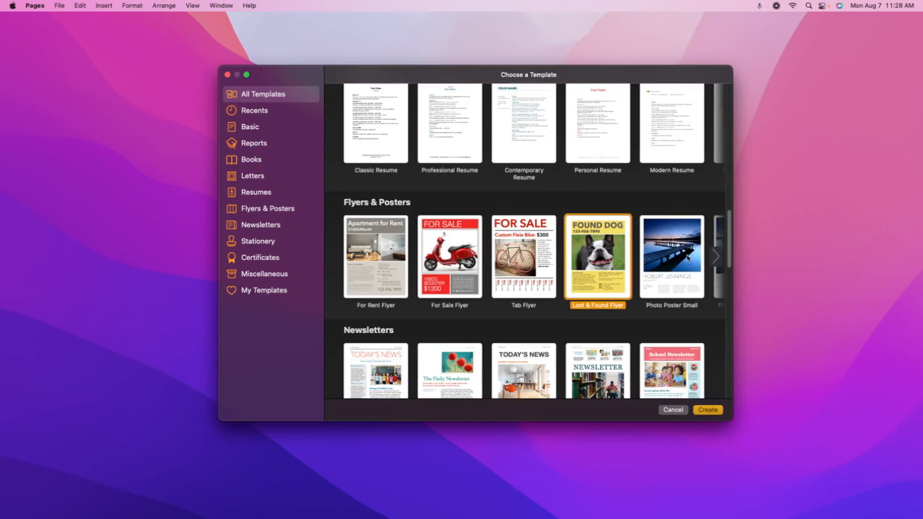
click(716, 259)
click(716, 259)
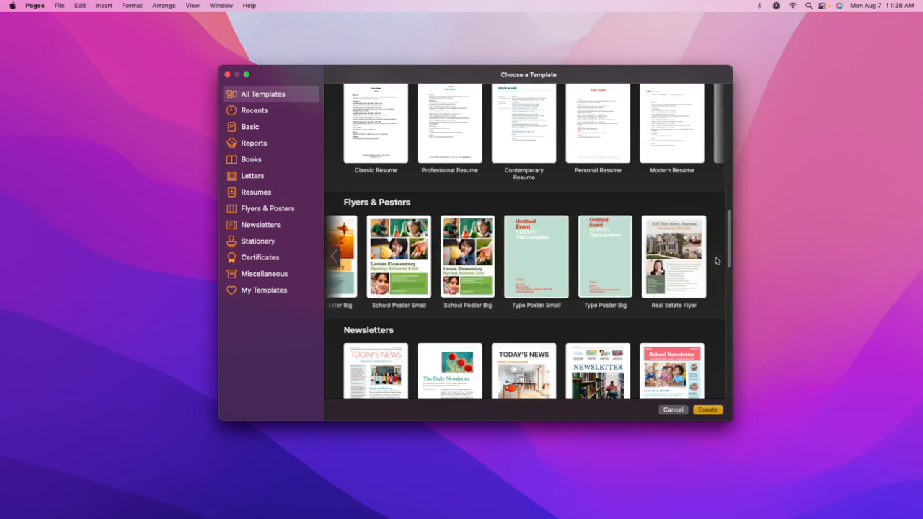
scroll(491, 299, down, 5)
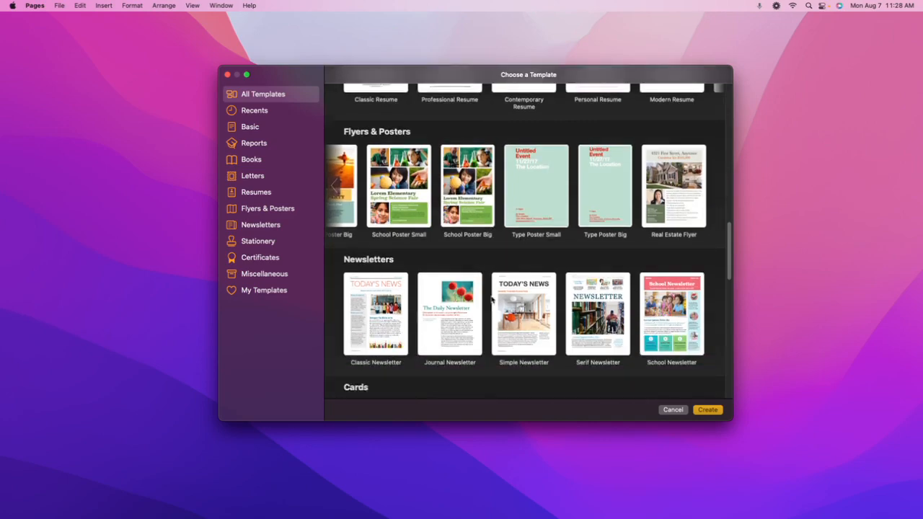
scroll(492, 300, down, 1)
scroll(491, 299, up, 10)
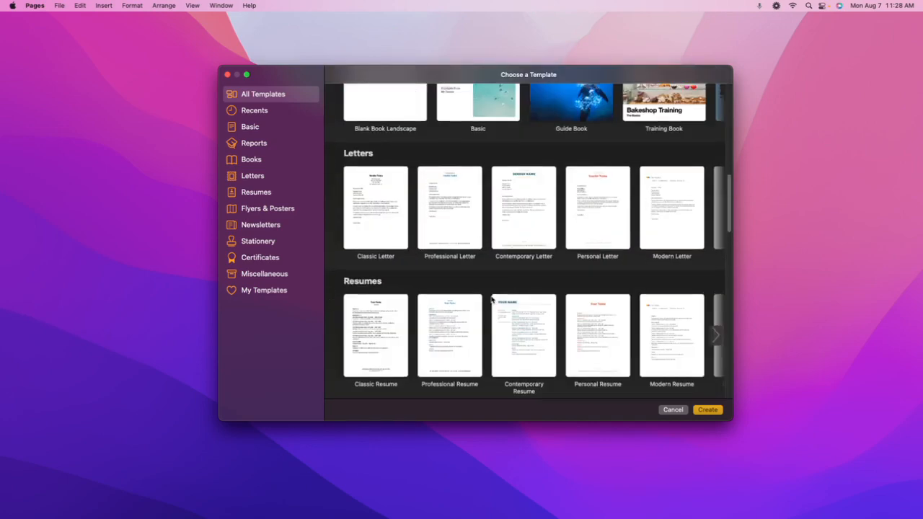
scroll(492, 300, up, 10)
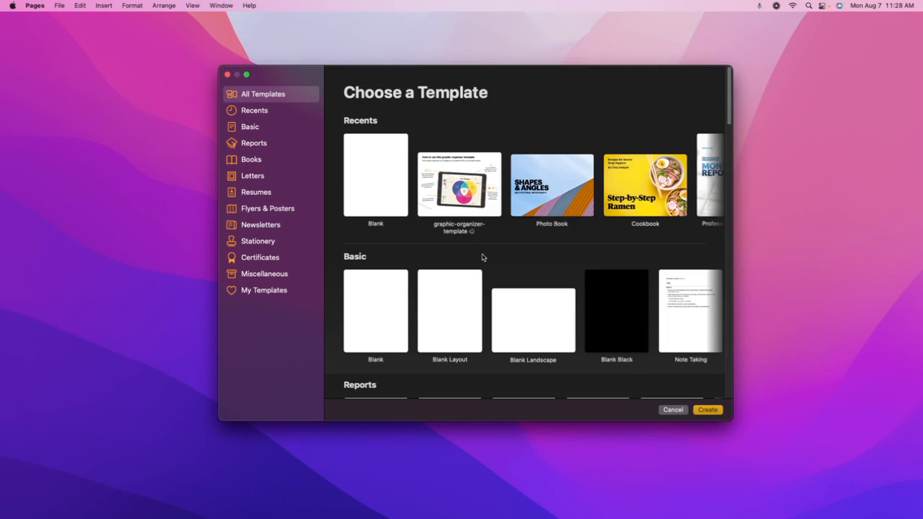
Create a new document from the Blank template among the recent templates
click(376, 191)
click(707, 409)
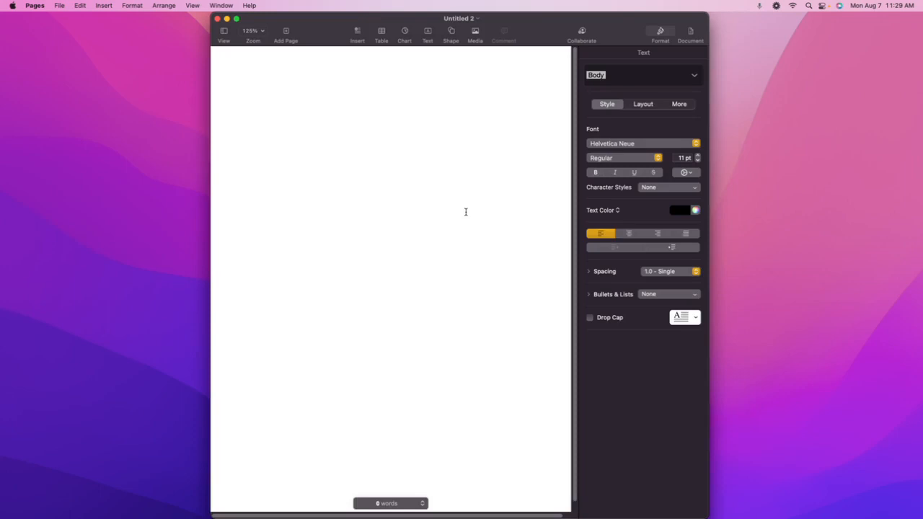
Enter "Example" on the first line of the page in the Title paragraph style
text(Exa)
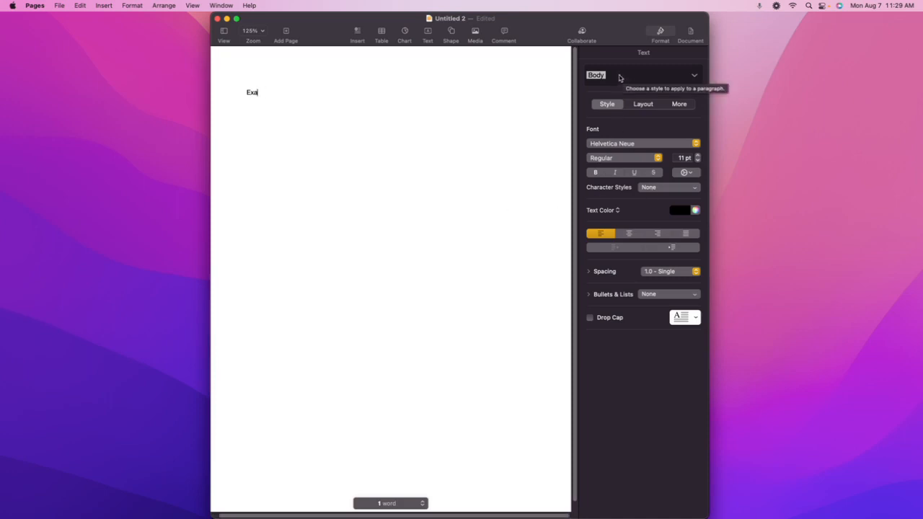
click(690, 78)
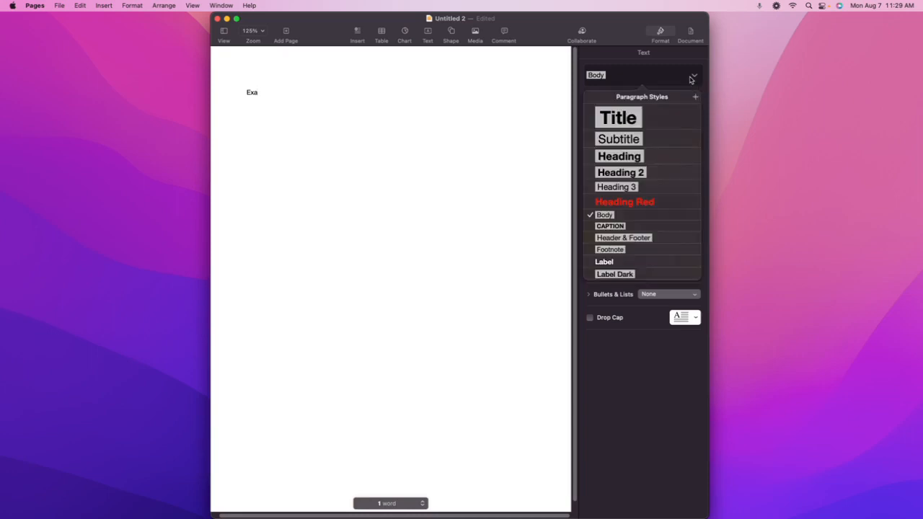
click(630, 119)
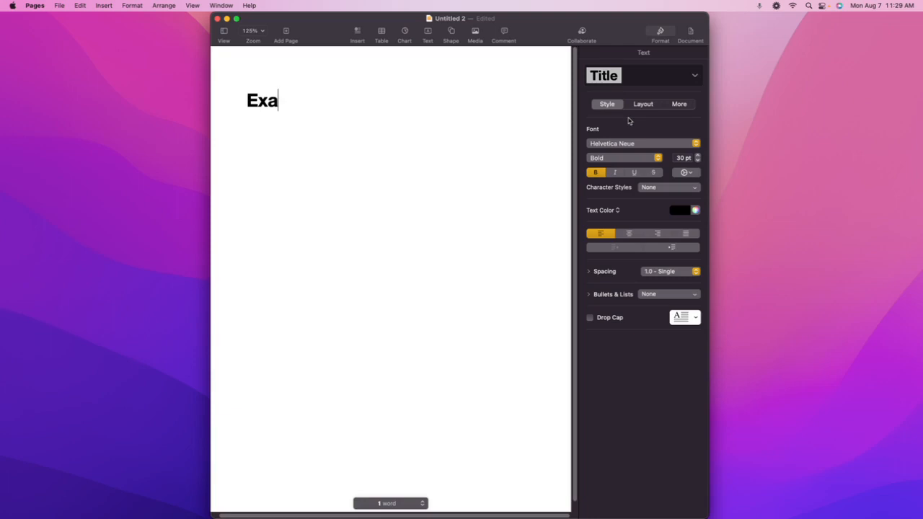
text(mple)
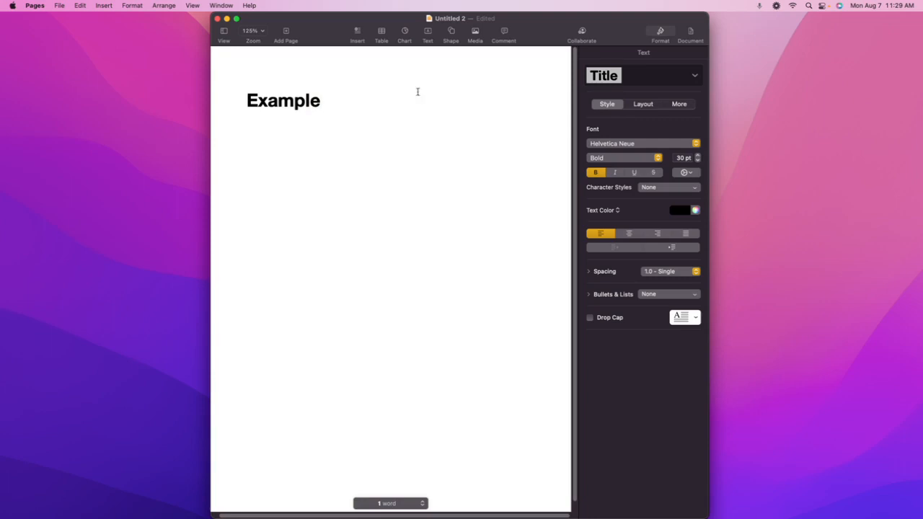
Try the Heading 2 paragraph style on "Example" and switch it back to Title
click(692, 76)
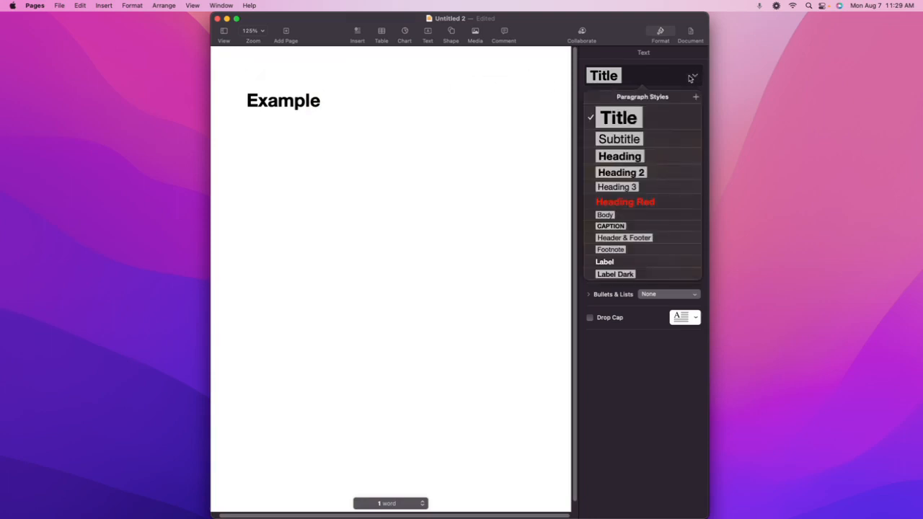
click(635, 174)
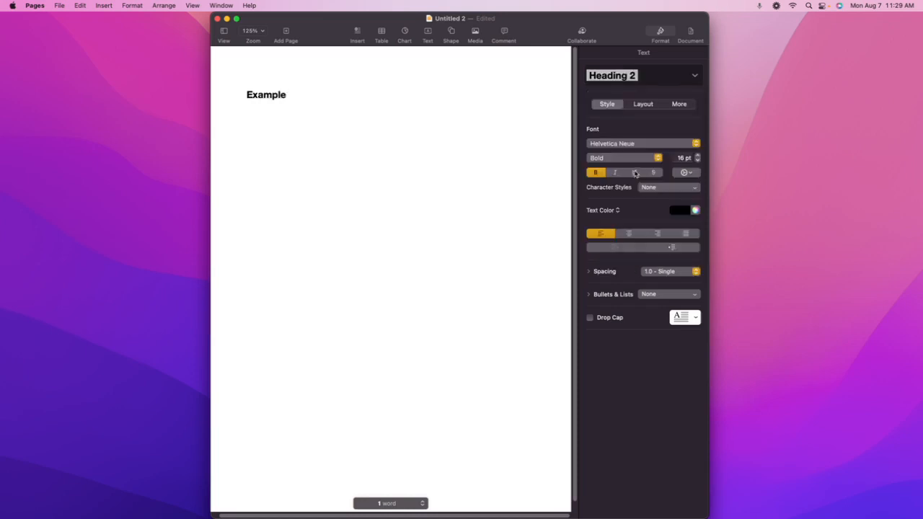
click(684, 78)
click(667, 115)
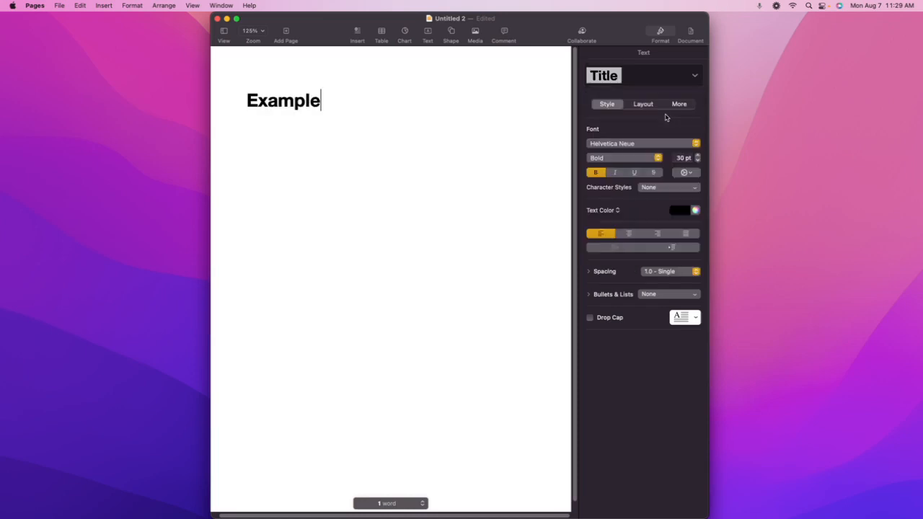
click(646, 79)
click(646, 79)
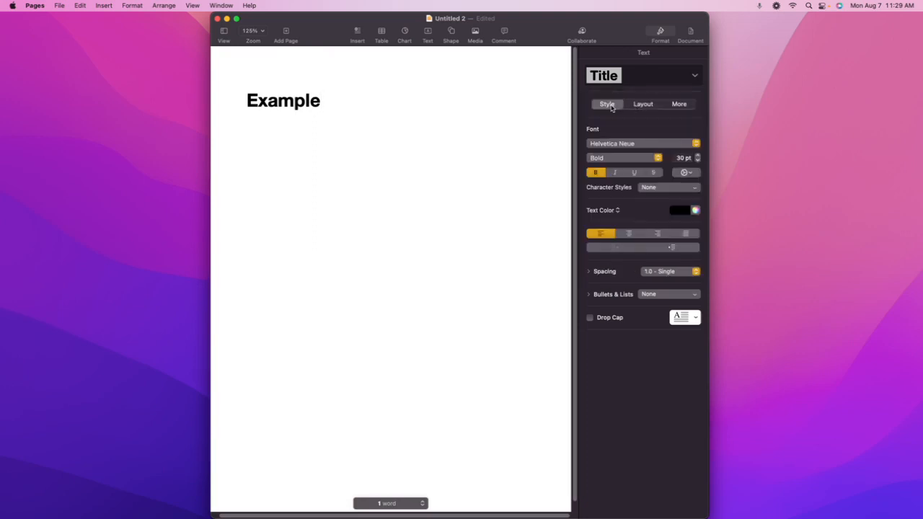
Try the Gill Sans font with the cursor placed after "Example" and no text selected, and undo it
click(615, 144)
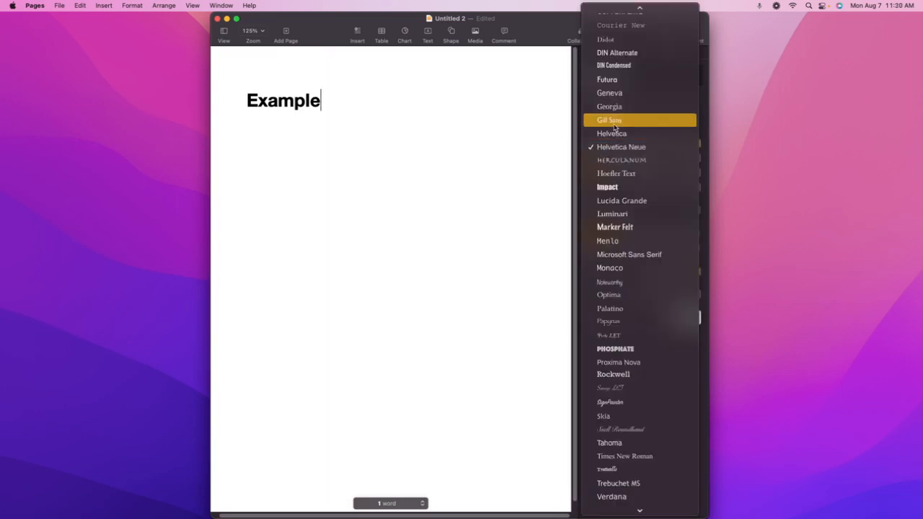
click(615, 121)
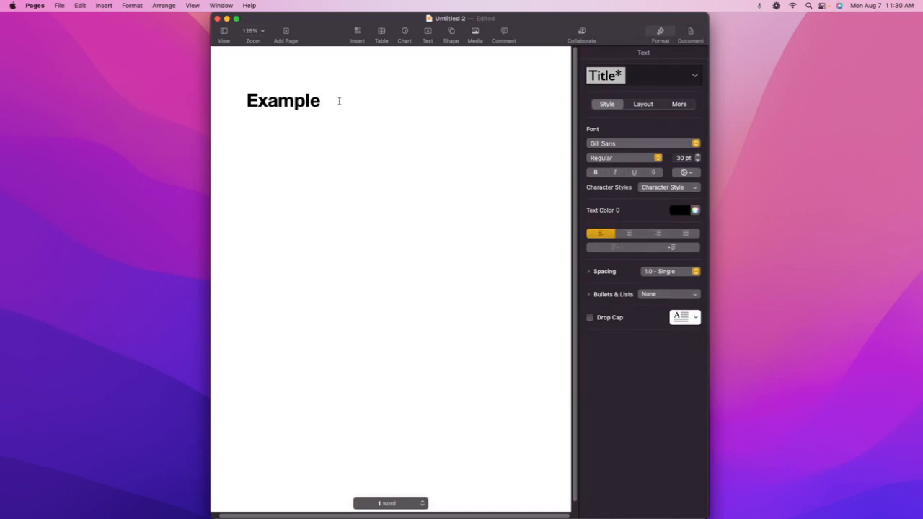
key(super+z)
Select the whole word "Example" and set its font to Impact
drag(330, 101, 238, 100)
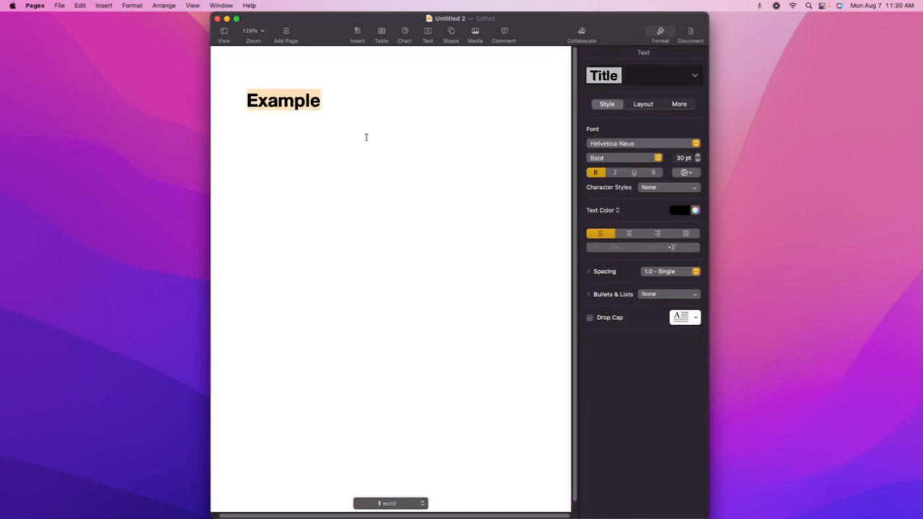
click(315, 149)
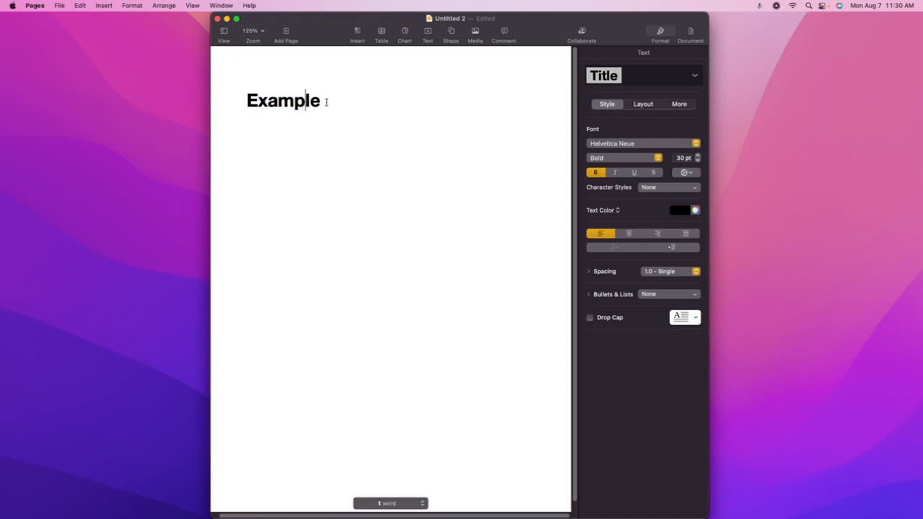
drag(326, 101, 243, 97)
click(321, 143)
click(292, 102)
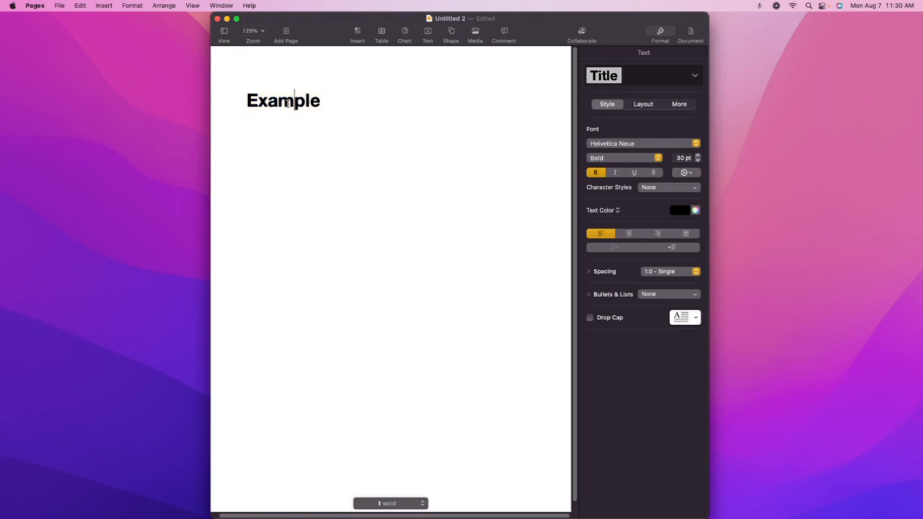
double_click(288, 103)
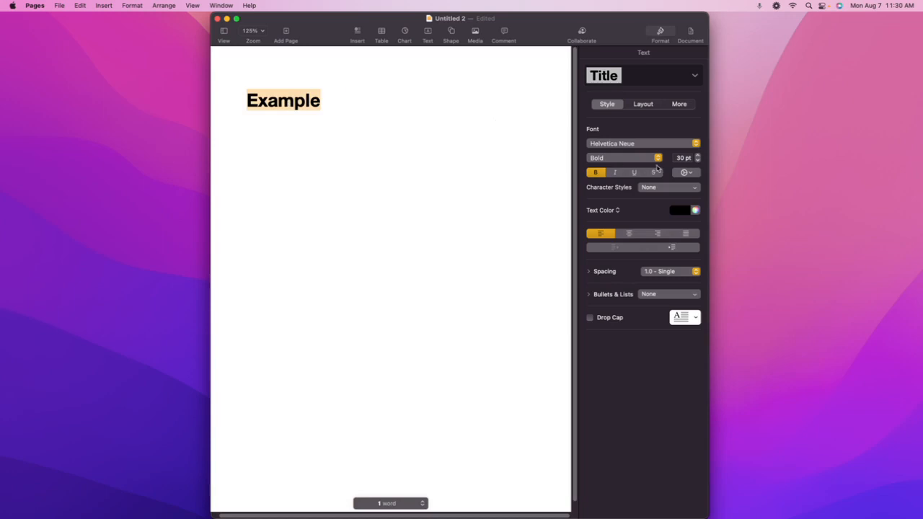
click(638, 145)
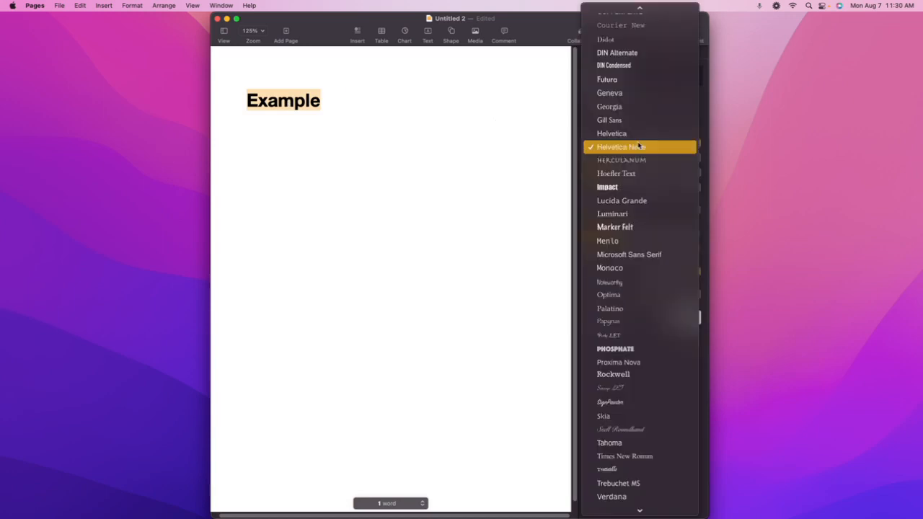
click(628, 188)
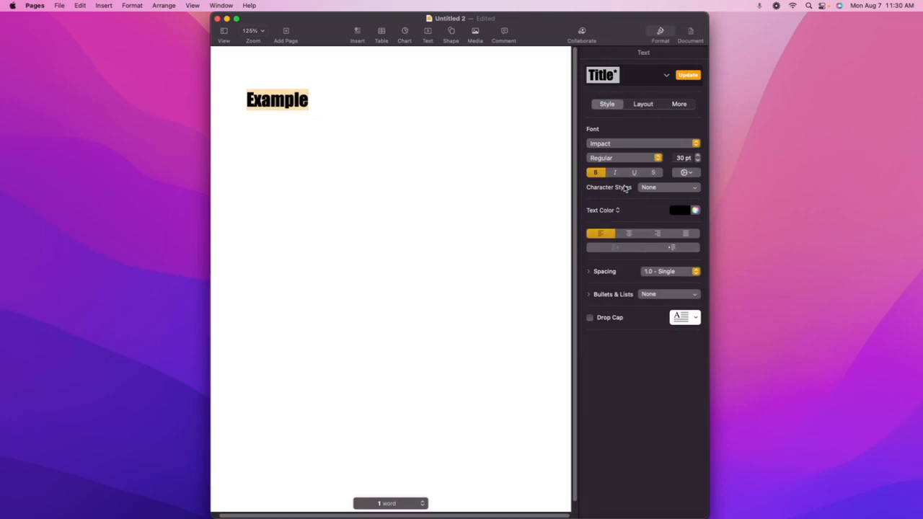
Check the typefaces available for Impact and set the font size of "Example" to 38 pt
click(654, 158)
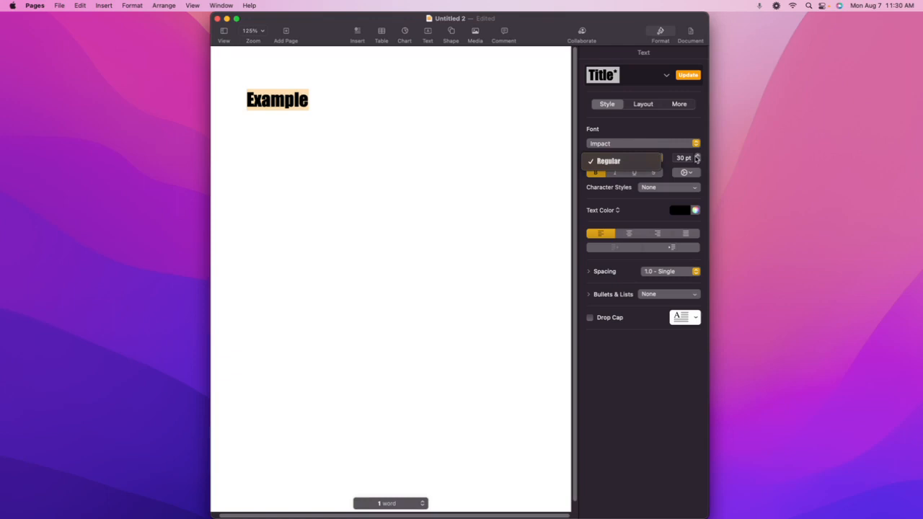
click(689, 157)
click(697, 155)
click(698, 155)
click(698, 155)
click(698, 155)
drag(698, 156, 696, 162)
click(696, 161)
click(696, 162)
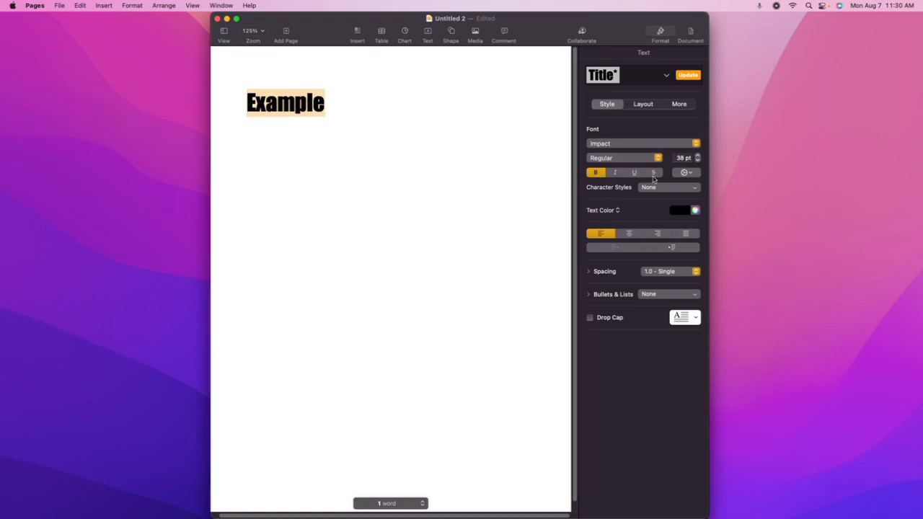
Check the additional text options for "Example" and apply a gradient fill to the word
click(684, 173)
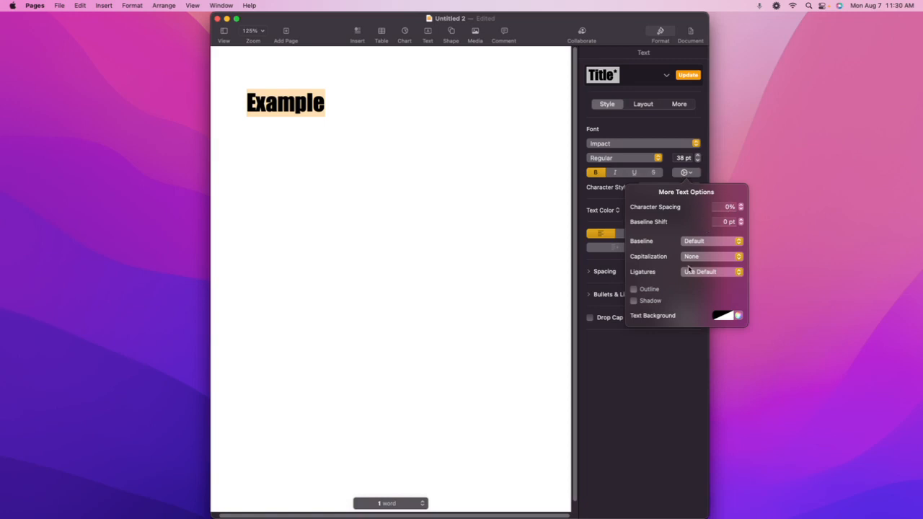
click(623, 360)
click(617, 210)
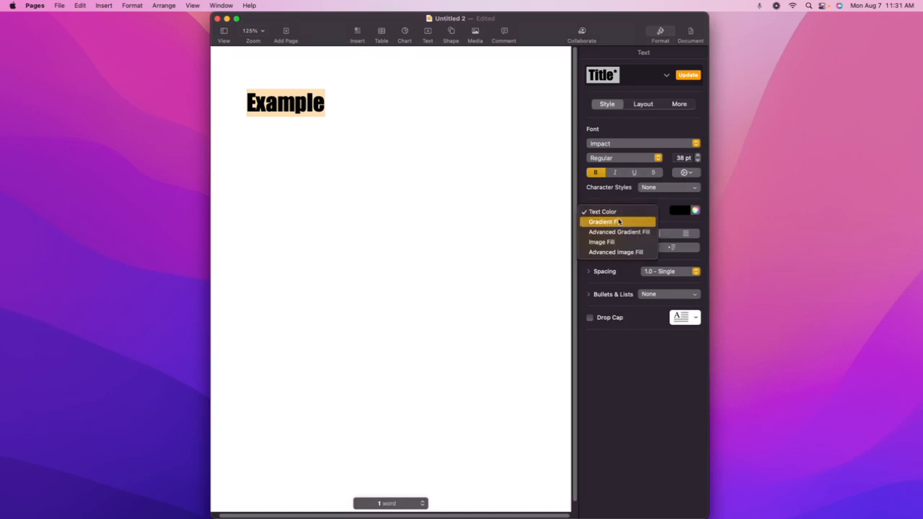
click(619, 222)
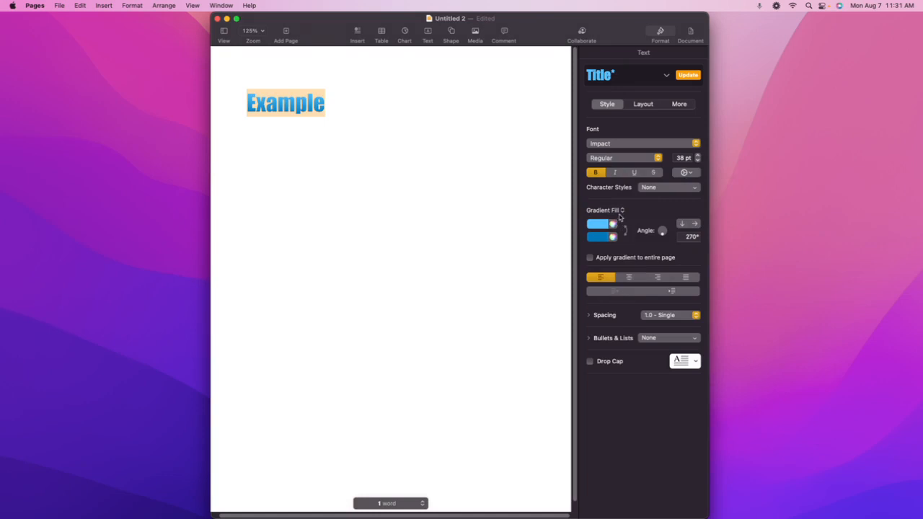
click(619, 213)
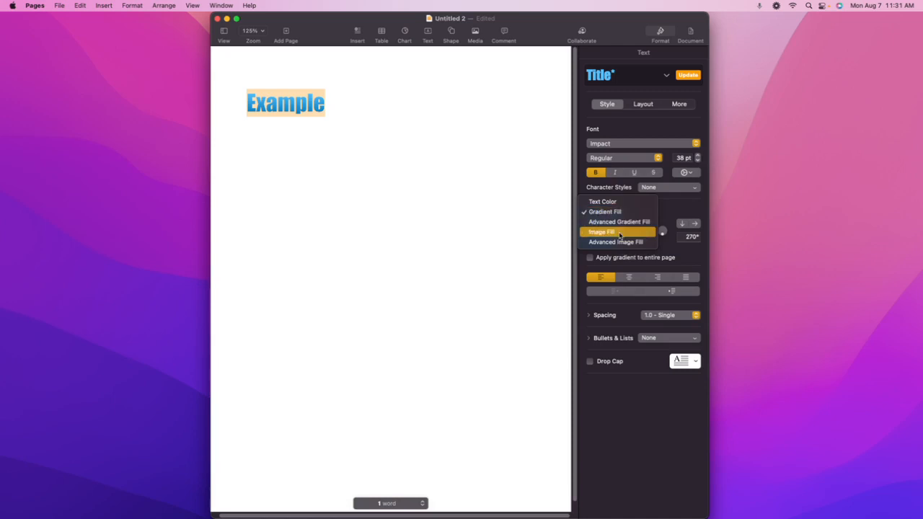
click(687, 213)
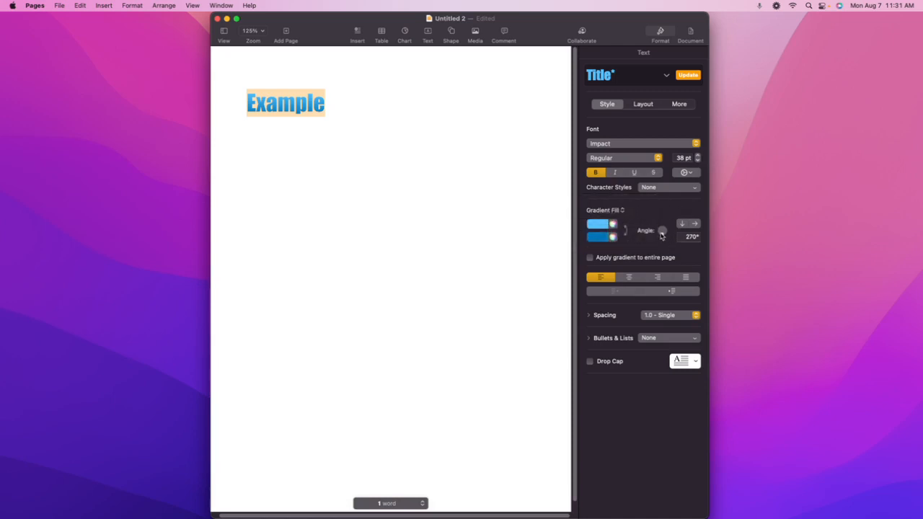
Set the second gradient color of "Example" to hex 0003BA and the gradient angle to about 332.5°
mouse_move(662, 235)
mouse_down()
mouse_move(649, 230)
mouse_move(678, 233)
mouse_move(667, 243)
mouse_move(656, 235)
mouse_up()
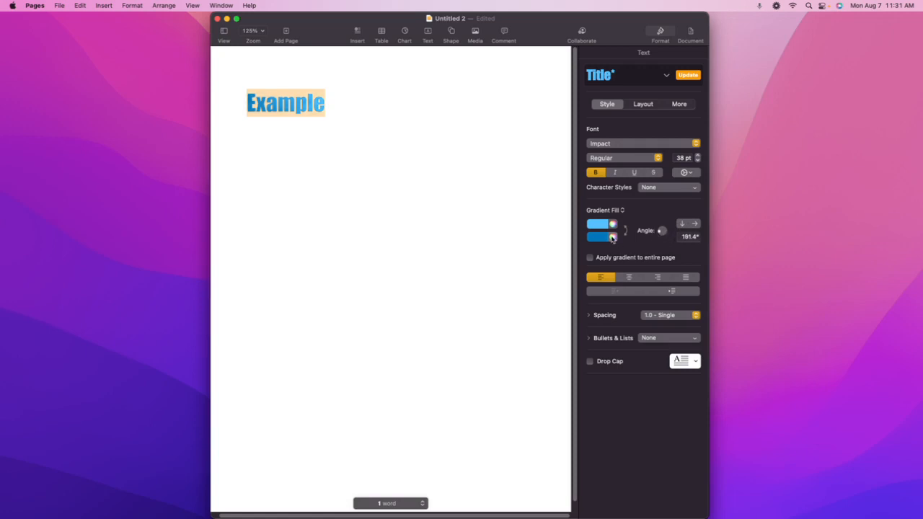
click(612, 238)
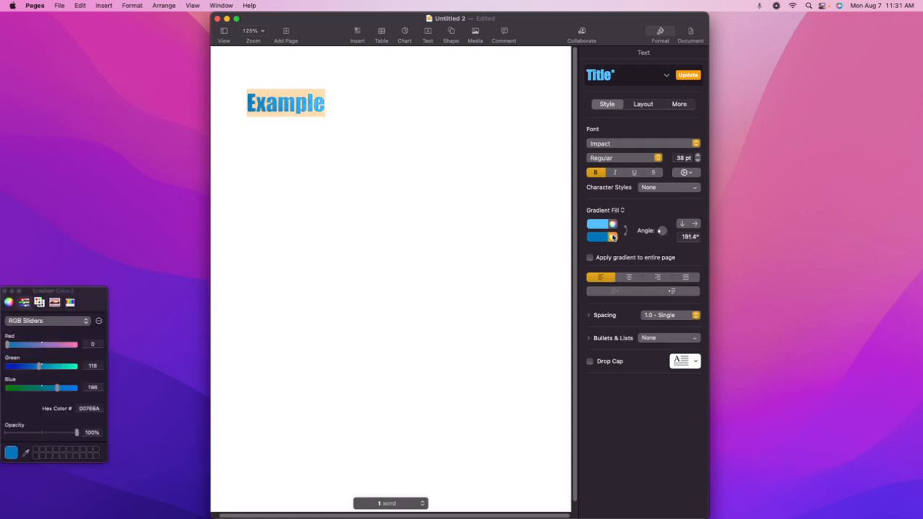
drag(87, 290, 246, 249)
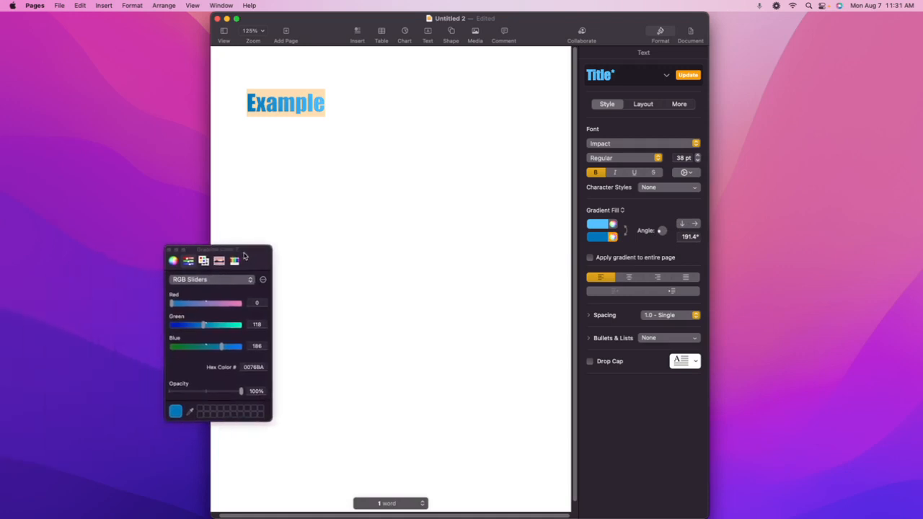
drag(202, 326, 171, 325)
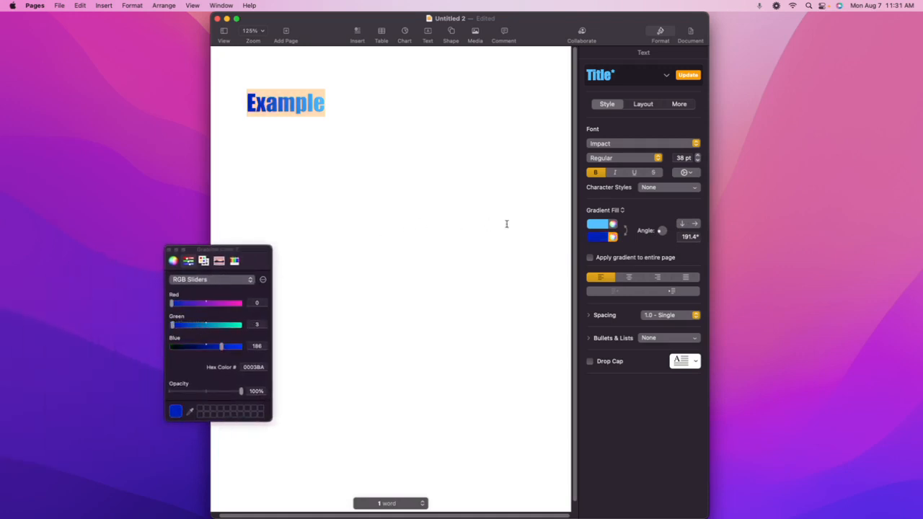
click(658, 233)
mouse_move(659, 233)
mouse_down()
mouse_move(669, 232)
mouse_move(668, 246)
mouse_move(653, 242)
mouse_move(658, 227)
mouse_move(665, 233)
mouse_up()
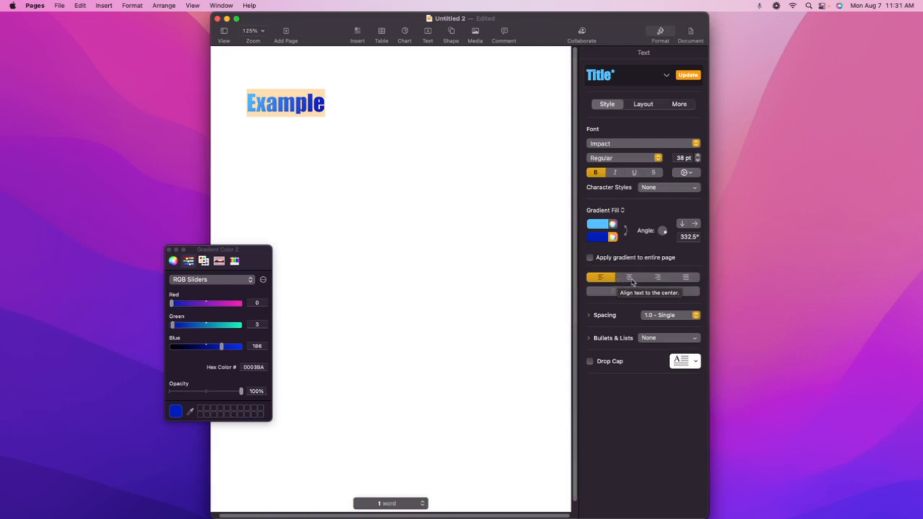
Try center alignment on "Example" and switch the paragraph to justified alignment
click(630, 280)
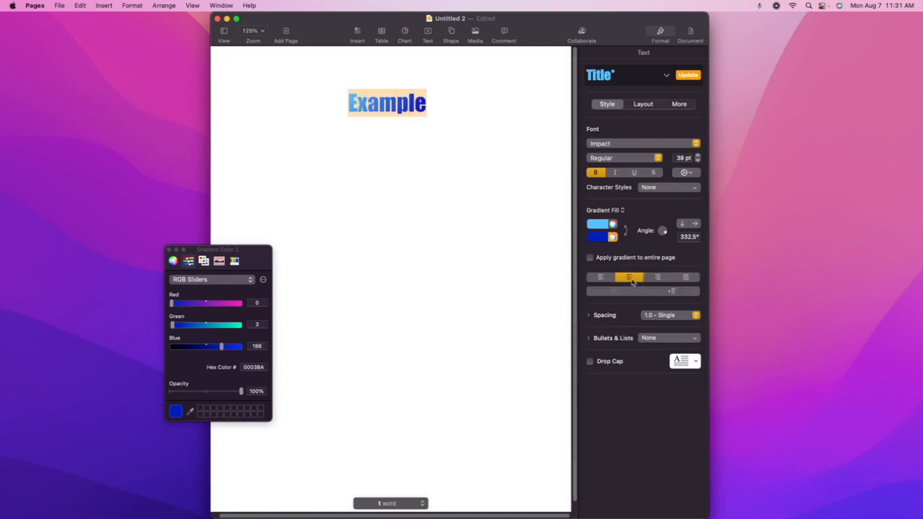
click(687, 279)
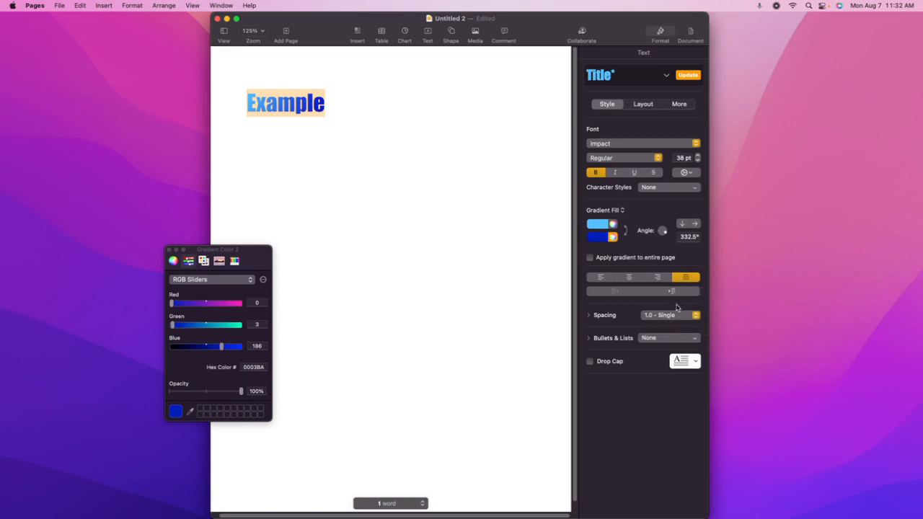
Add two body lines below "Example" reading "This is an example." and "For your picture"
click(331, 103)
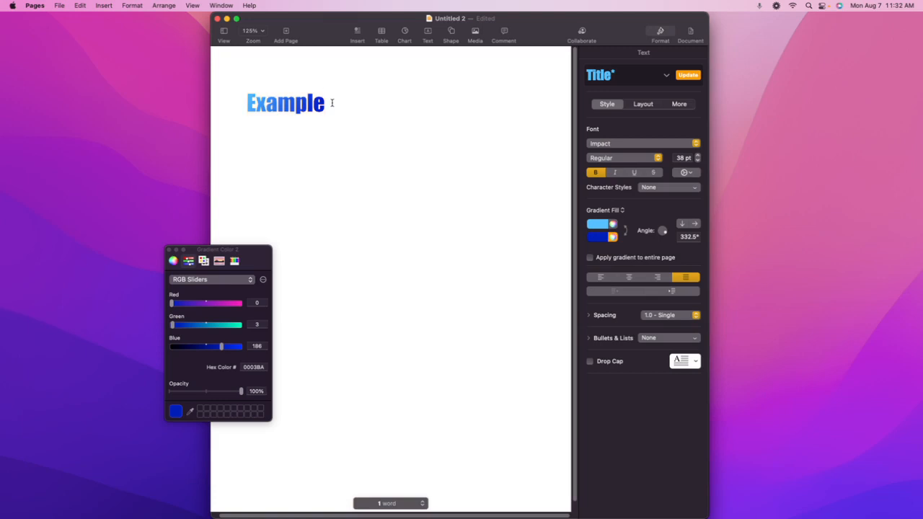
key(Return)
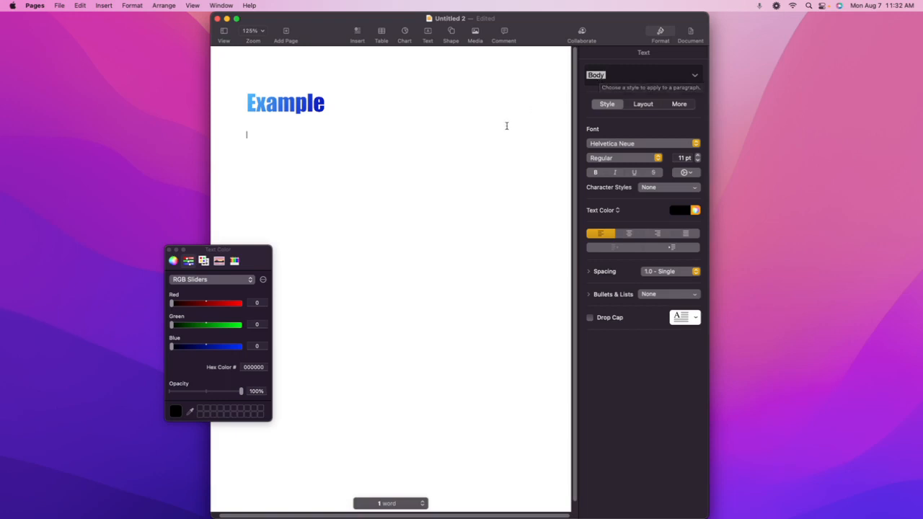
text(This is an example.)
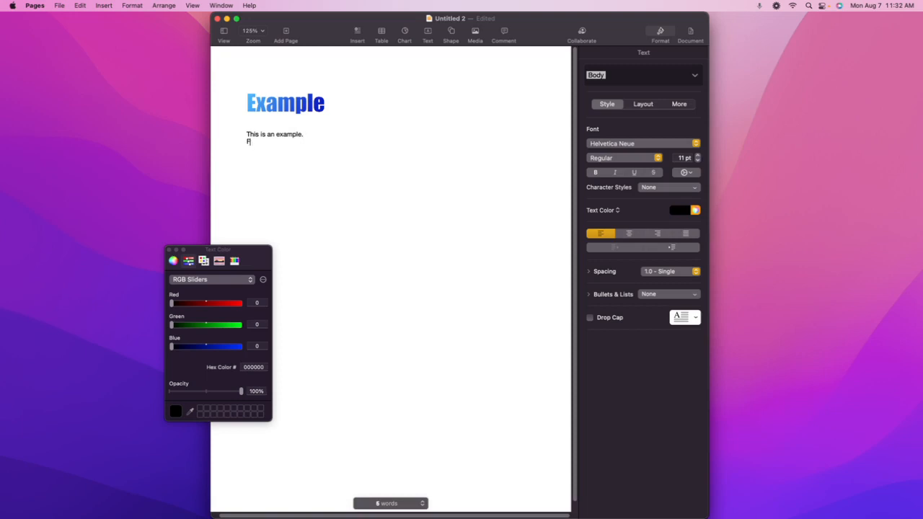
text(ur picture)
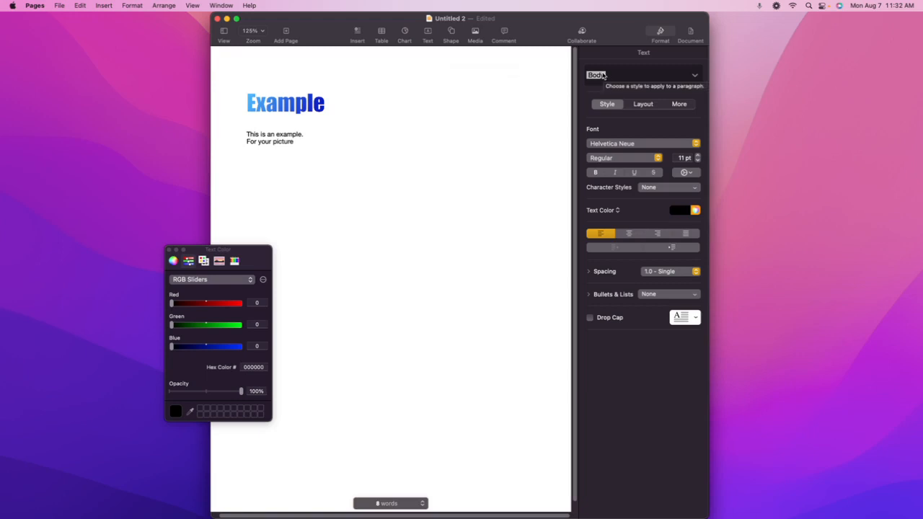
Select both body lines below the title and set their font size to 21 pt
scroll(447, 103, down, 1)
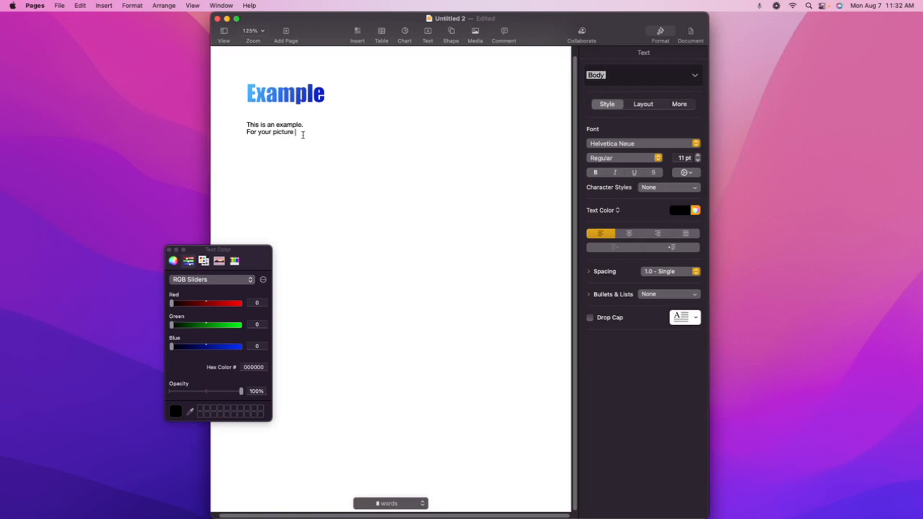
drag(303, 135, 242, 124)
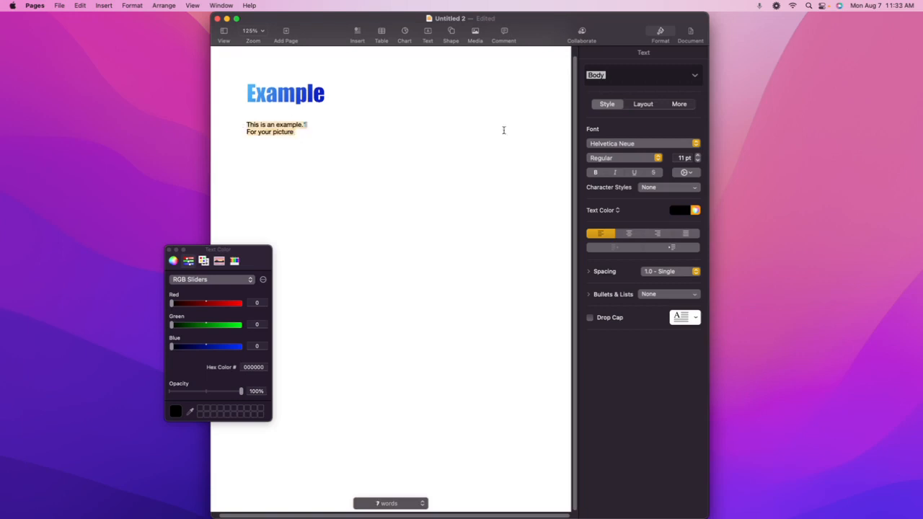
click(698, 156)
click(697, 155)
click(698, 156)
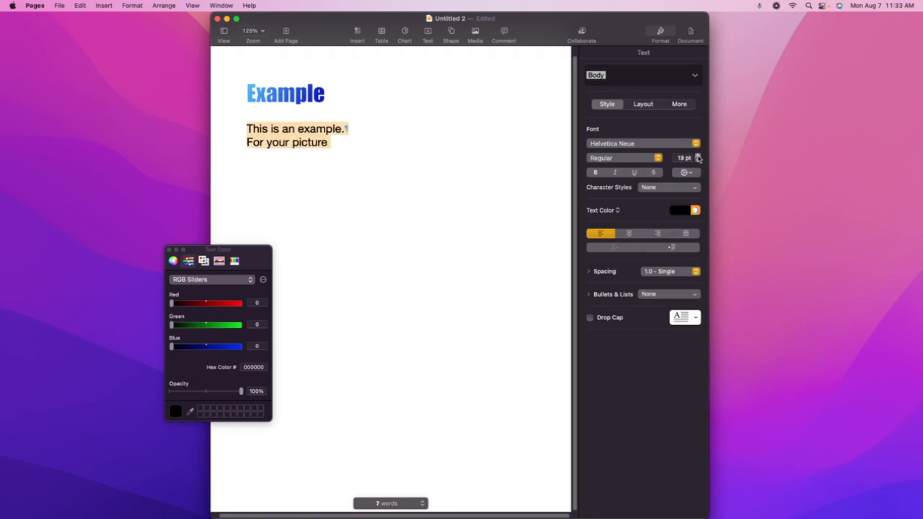
click(697, 155)
click(698, 156)
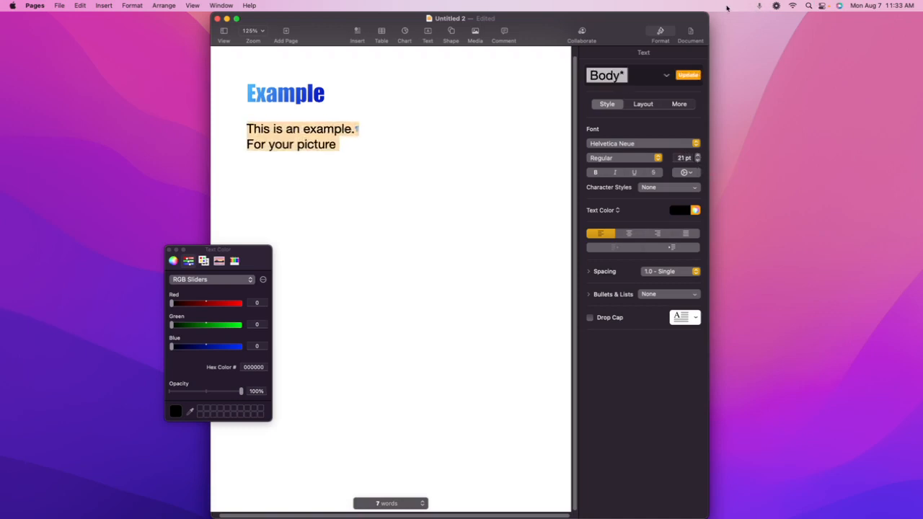
Try line spacings of 1.2, 1.5 and 2.0 on the two body lines and settle on 1.5
click(398, 134)
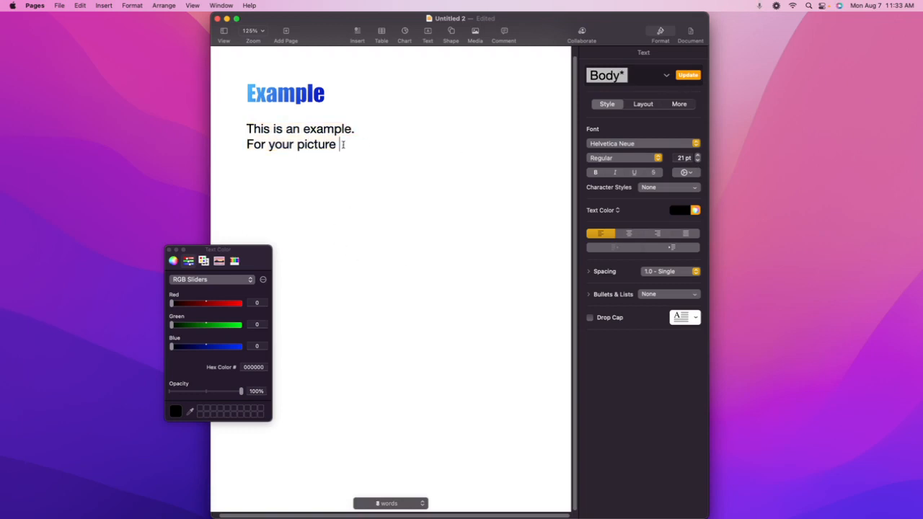
drag(262, 129, 245, 131)
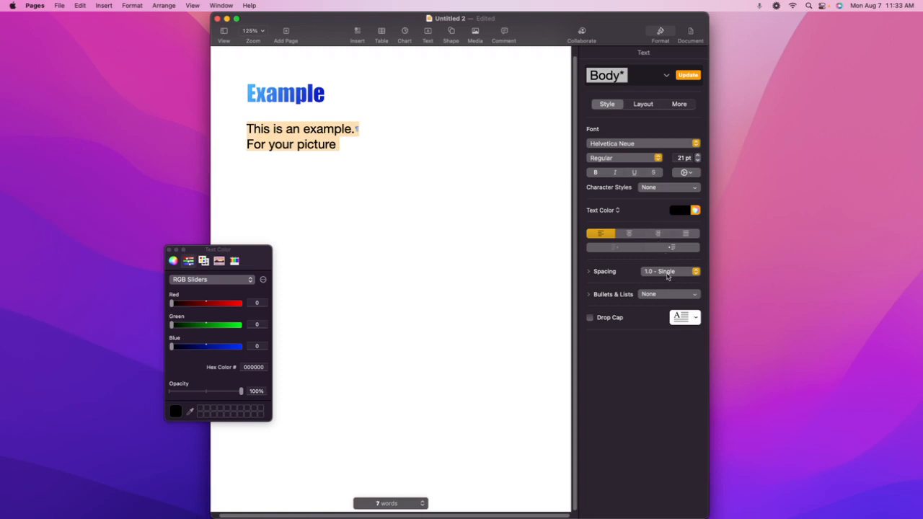
click(695, 274)
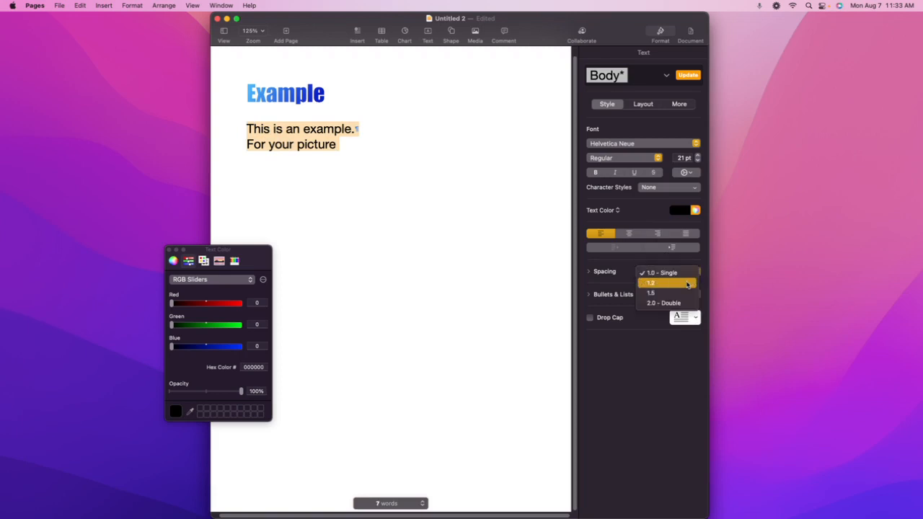
click(687, 283)
click(695, 274)
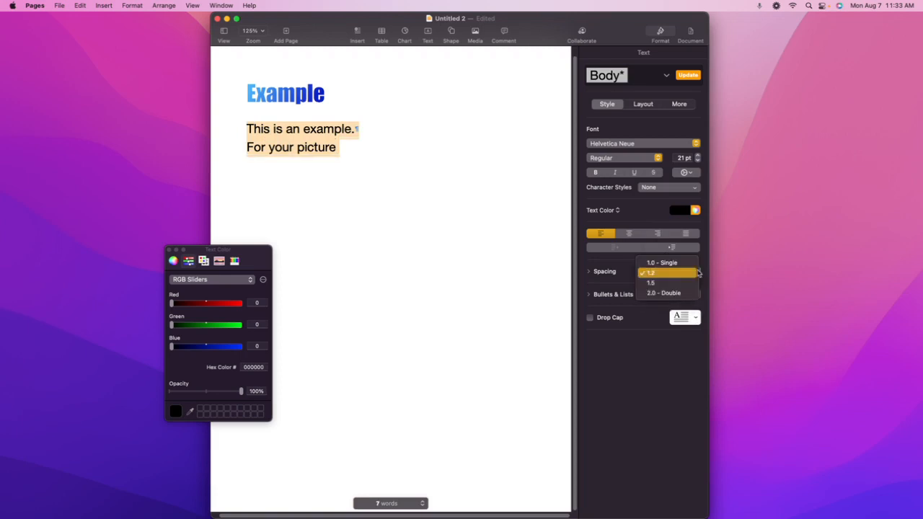
click(689, 283)
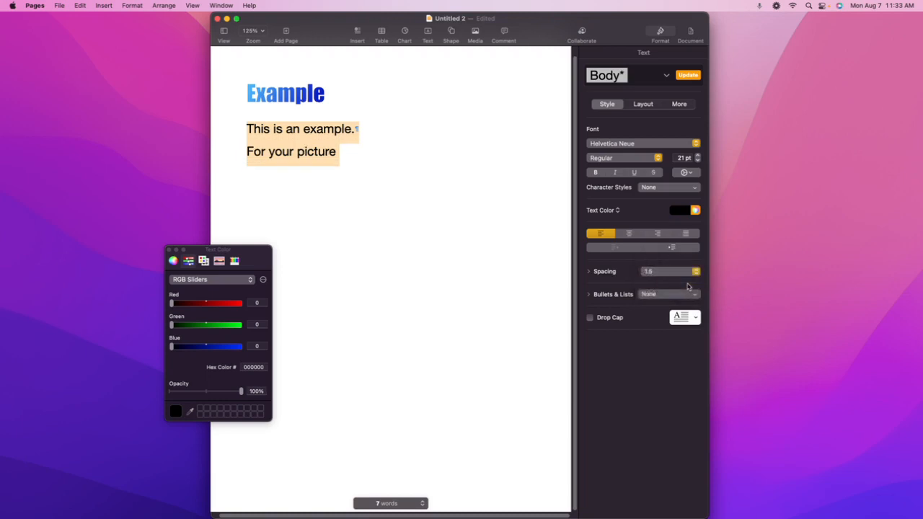
click(695, 271)
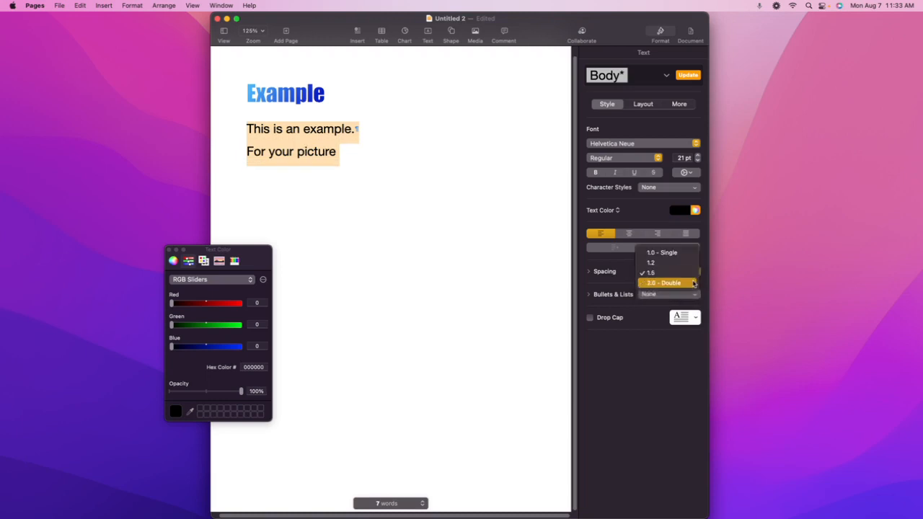
click(693, 283)
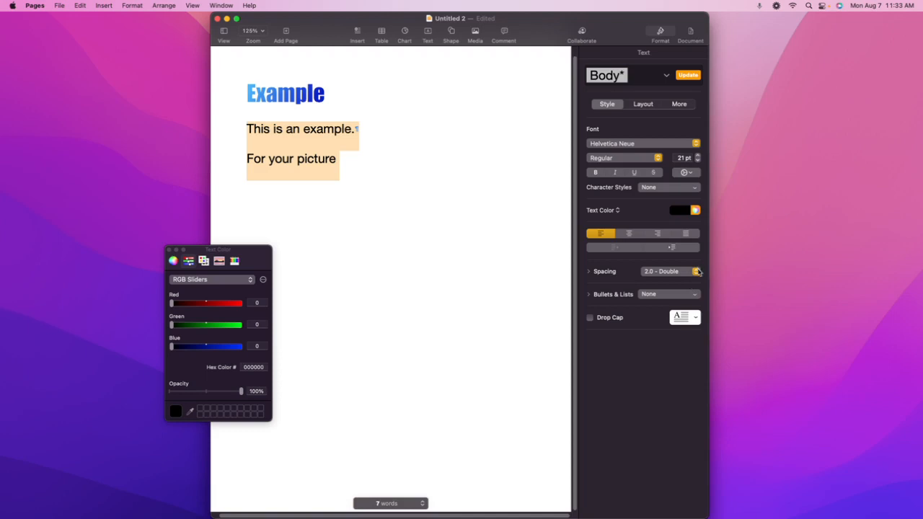
click(697, 271)
click(692, 263)
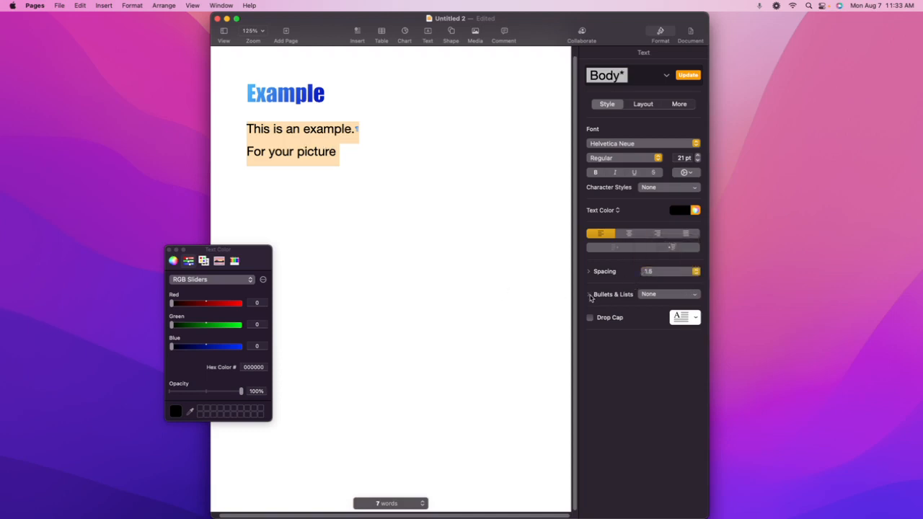
Try the Bullet list style on the two body lines and check the available drop cap styles
click(675, 297)
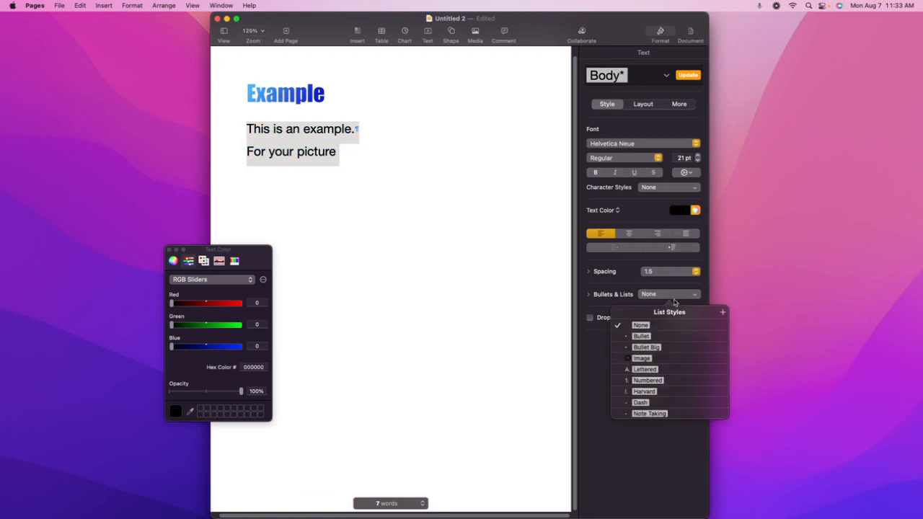
click(647, 336)
click(695, 318)
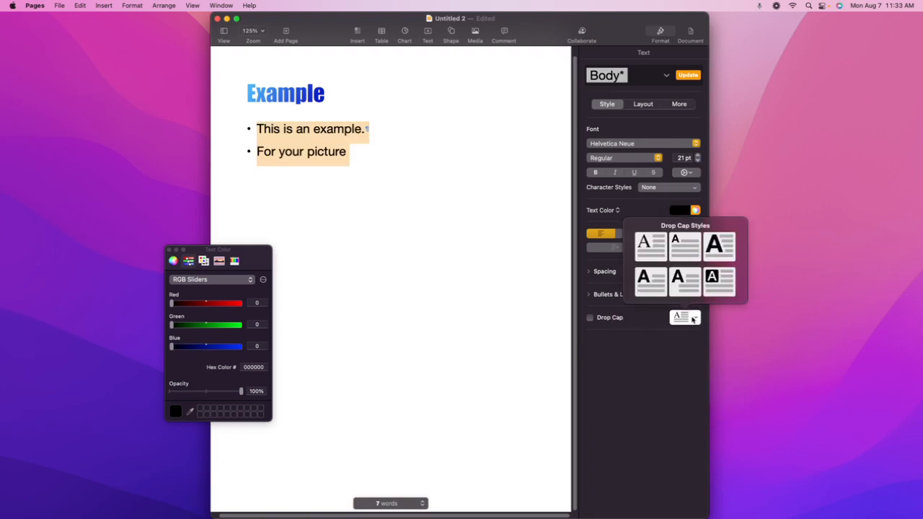
click(690, 323)
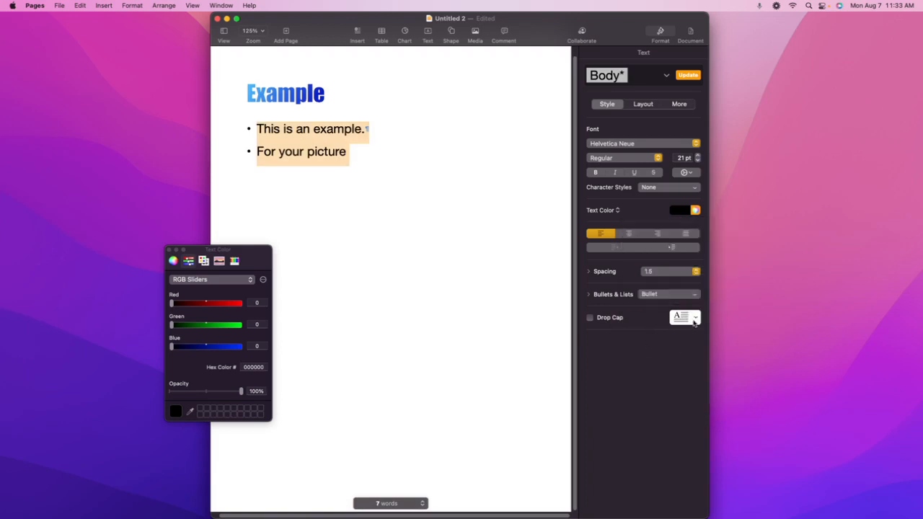
Try the Numbered list style on the two body lines and set the list style back to None
click(689, 295)
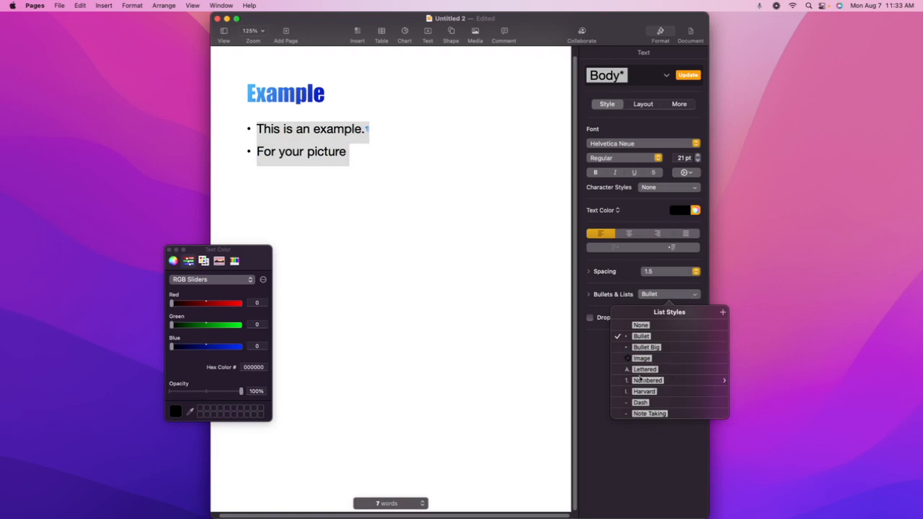
click(645, 381)
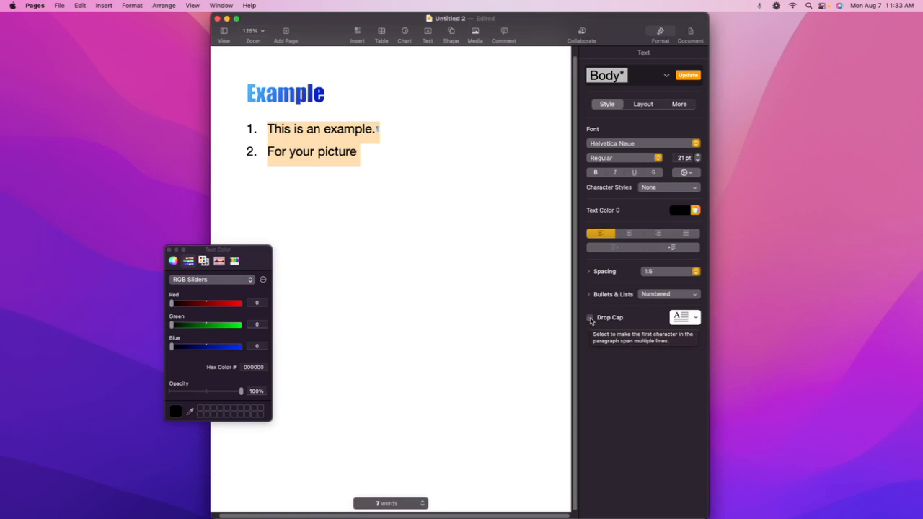
click(671, 295)
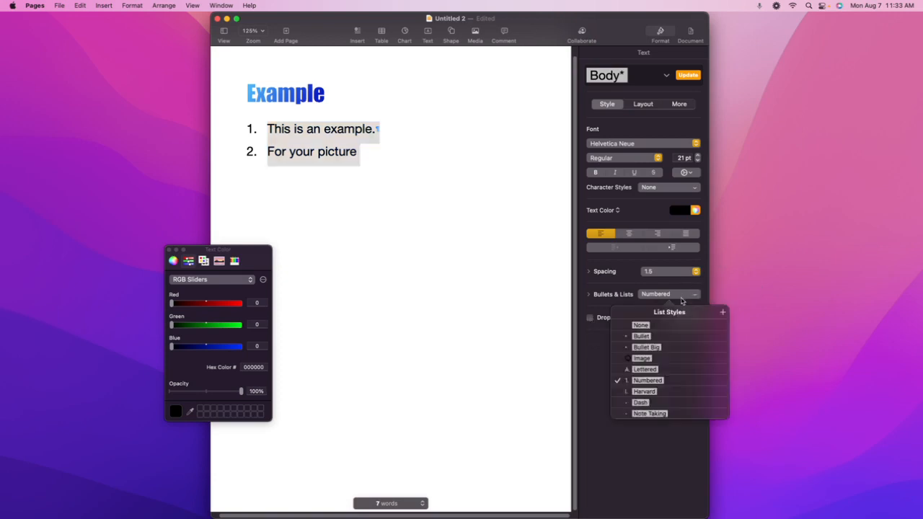
click(653, 325)
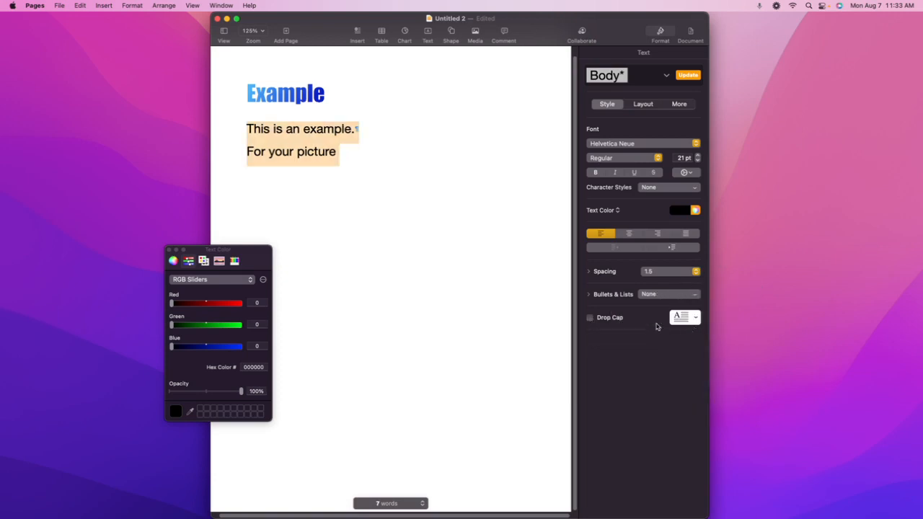
Turn on drop caps for the two body lines and move the Text Color window clear of the page
click(590, 318)
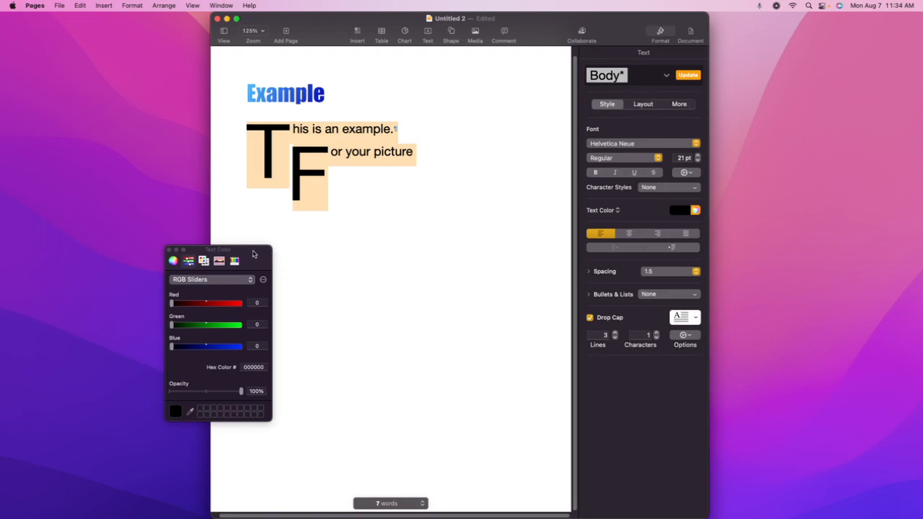
drag(253, 253, 145, 183)
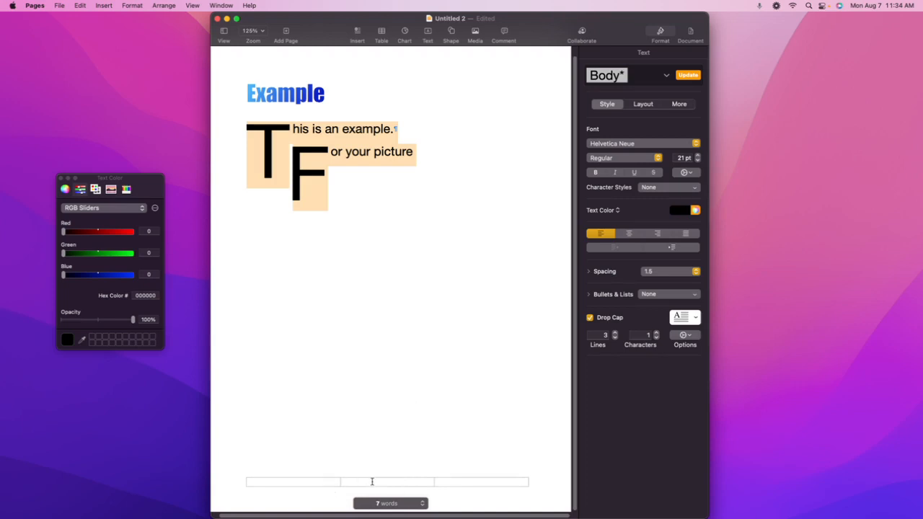
Insert a page number in the "Page 1 of 1" format in the centre footer field
click(374, 481)
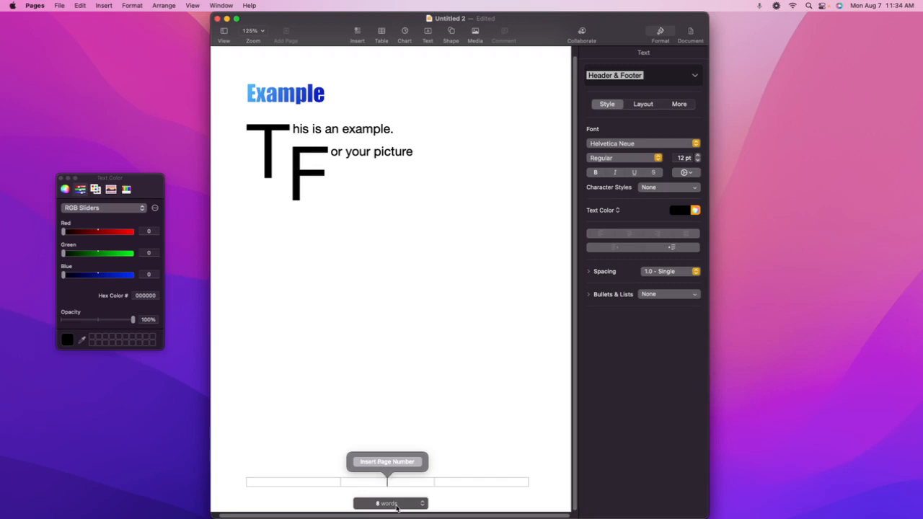
click(390, 466)
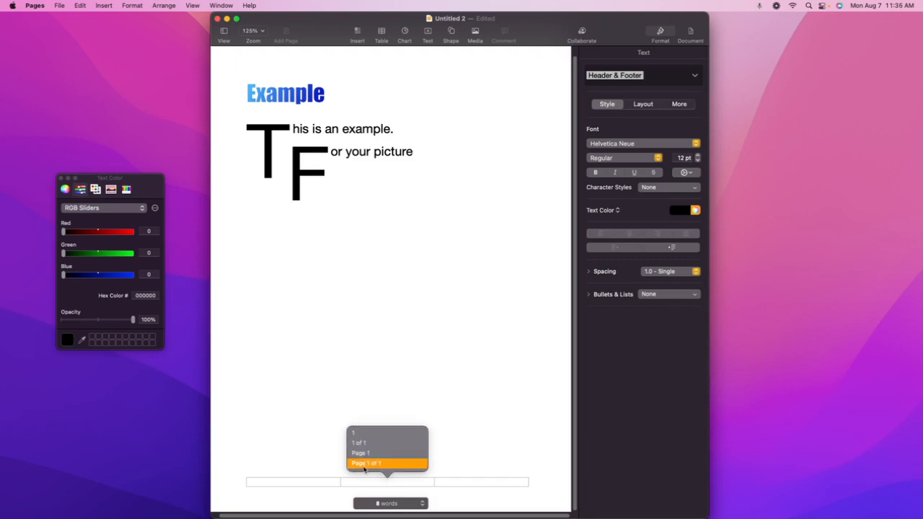
click(365, 465)
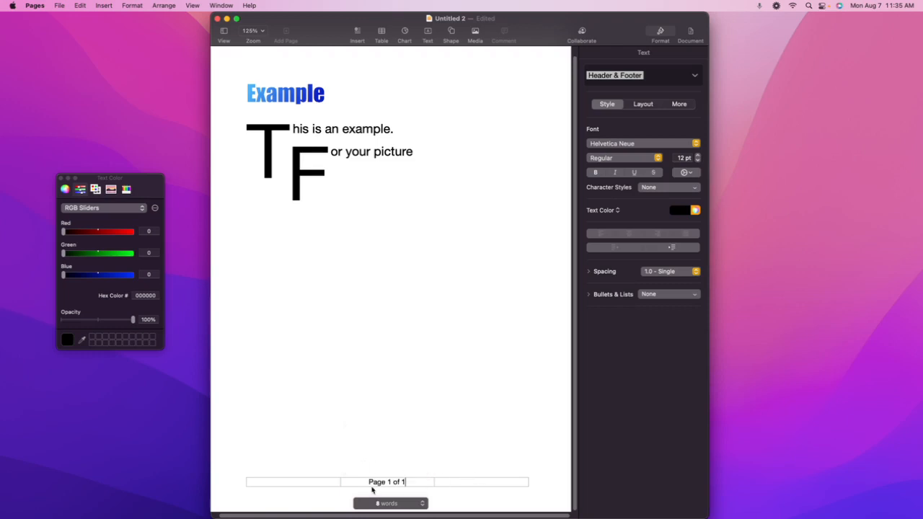
Delete the page number from the centre footer field
click(308, 483)
key(Escape)
click(404, 482)
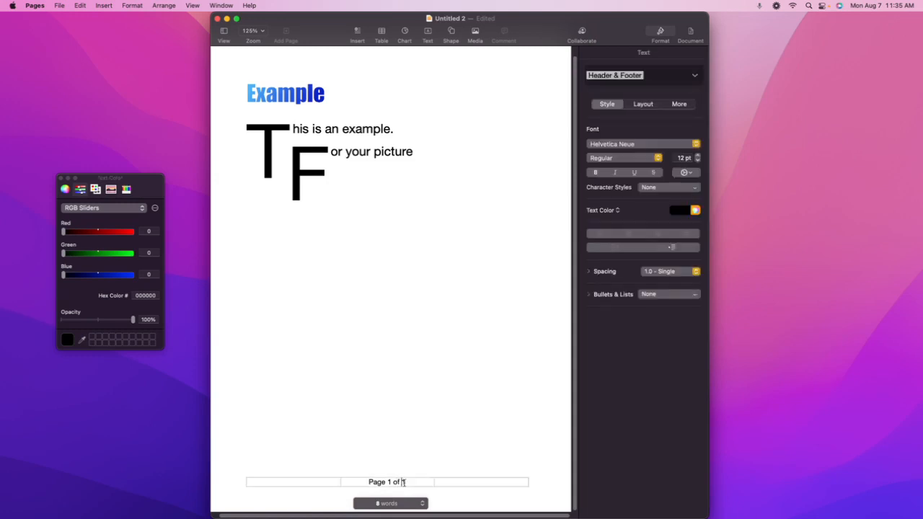
drag(406, 482, 363, 481)
key(BackSpace)
Insert a page number in the "Page 1 of 1" format in the right footer field
click(313, 482)
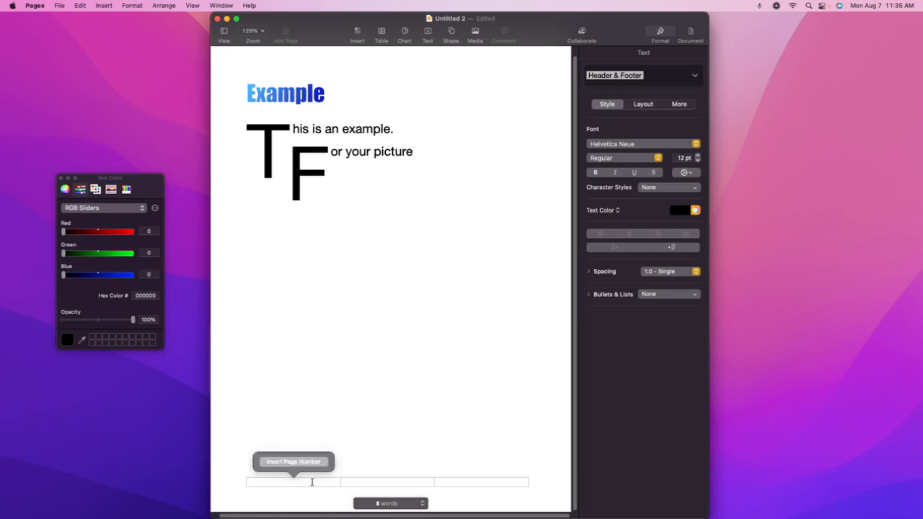
click(500, 484)
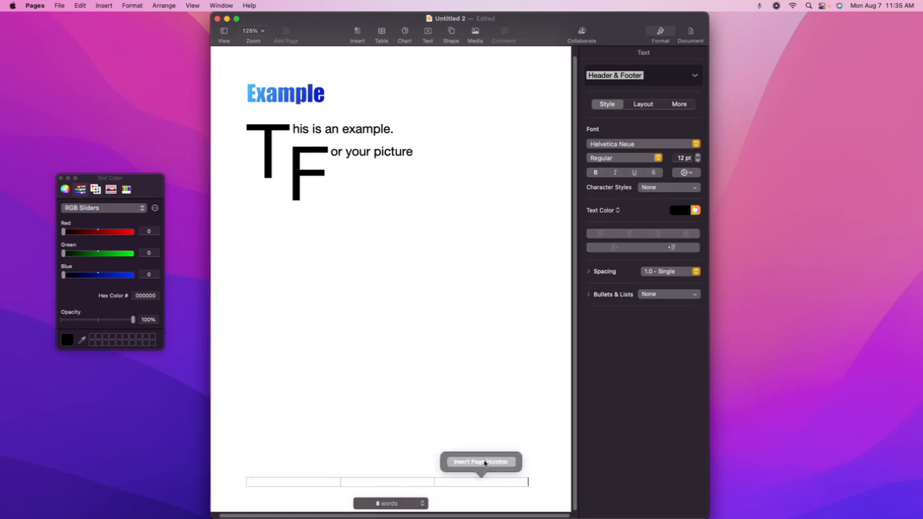
click(482, 462)
click(478, 464)
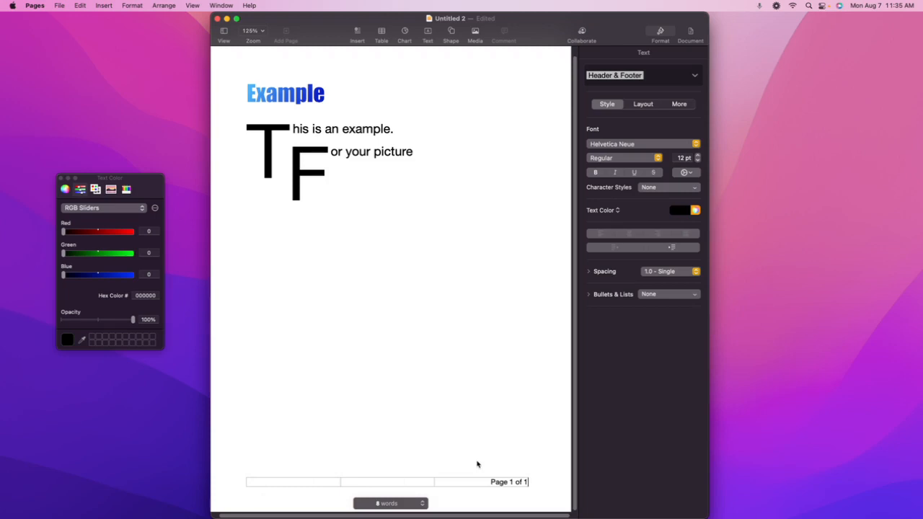
Check the document's character, word, paragraph and page statistics, keeping the word count as the displayed value
click(422, 504)
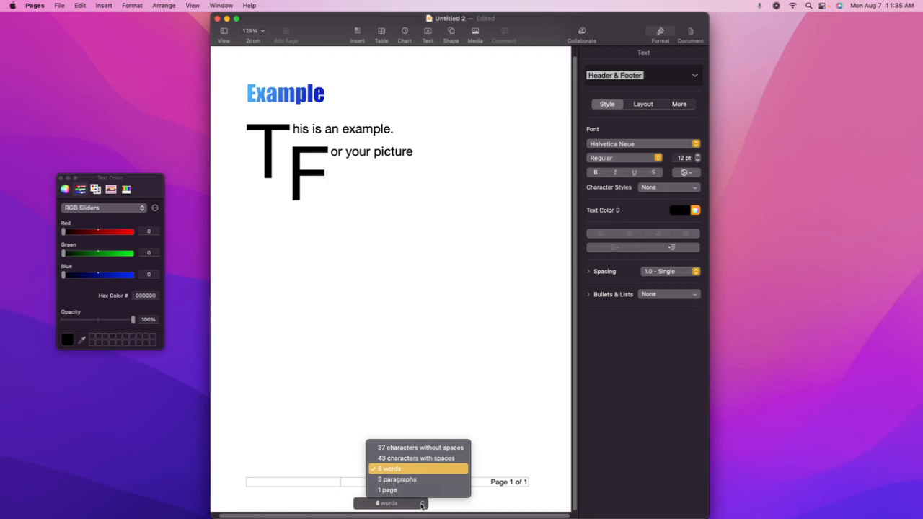
click(422, 505)
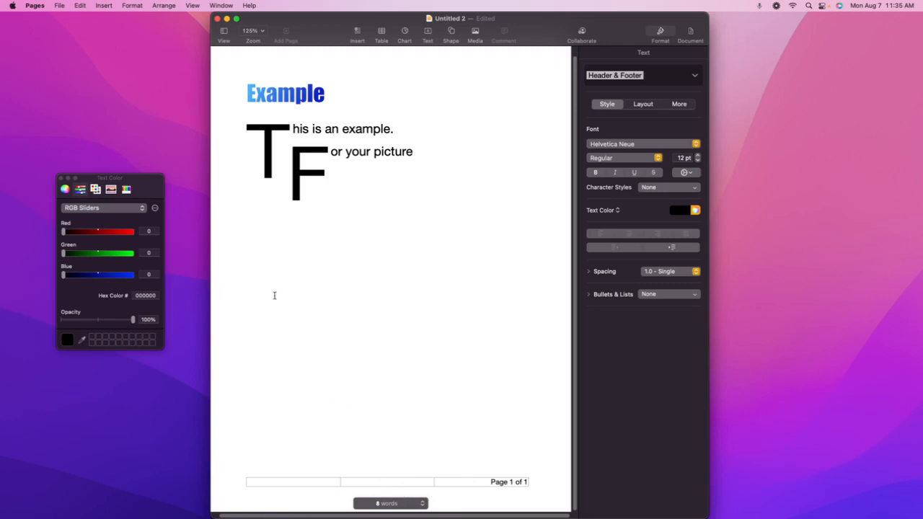
Check the document's save options for name, tags and location, and cancel without saving
click(62, 6)
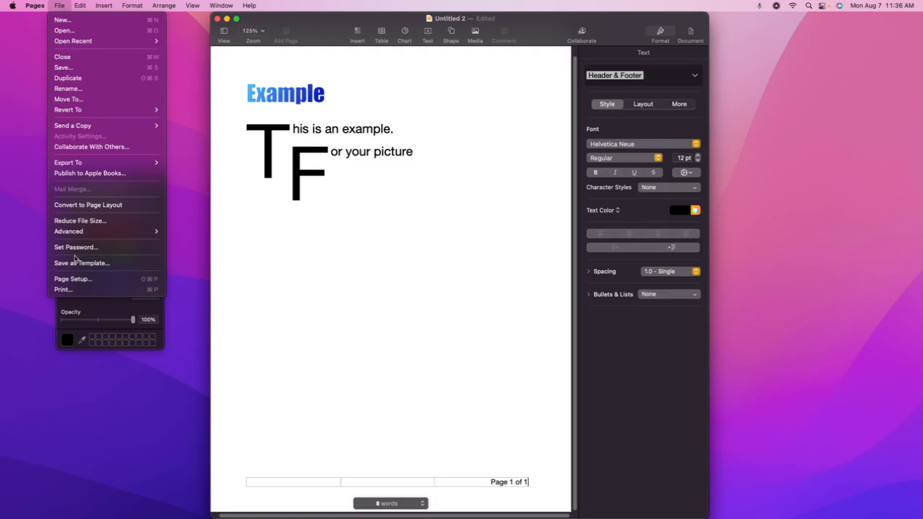
click(59, 67)
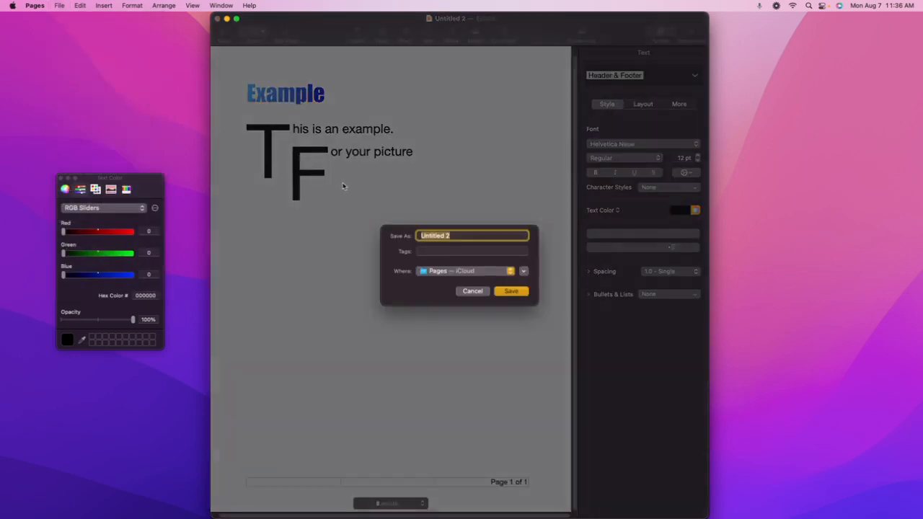
click(473, 292)
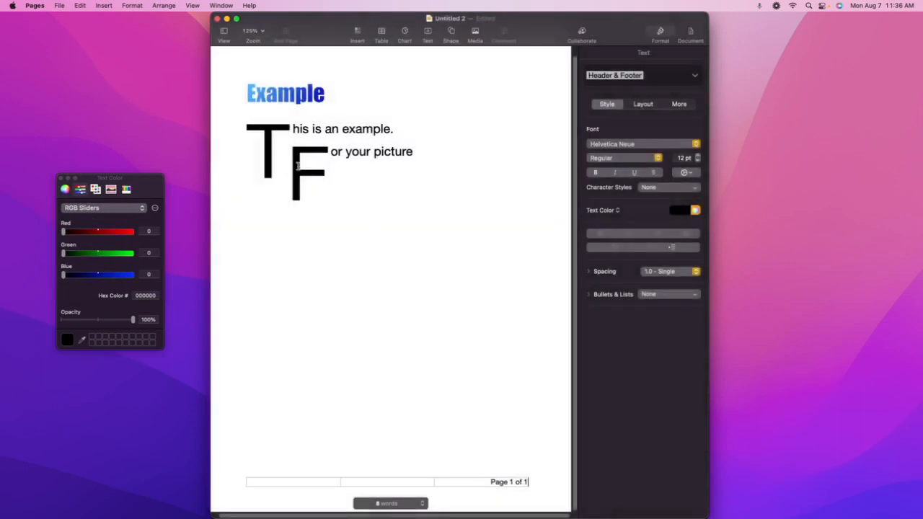
Check the sharing and permission options for collaborating with others on the document, and cancel without sharing
click(60, 5)
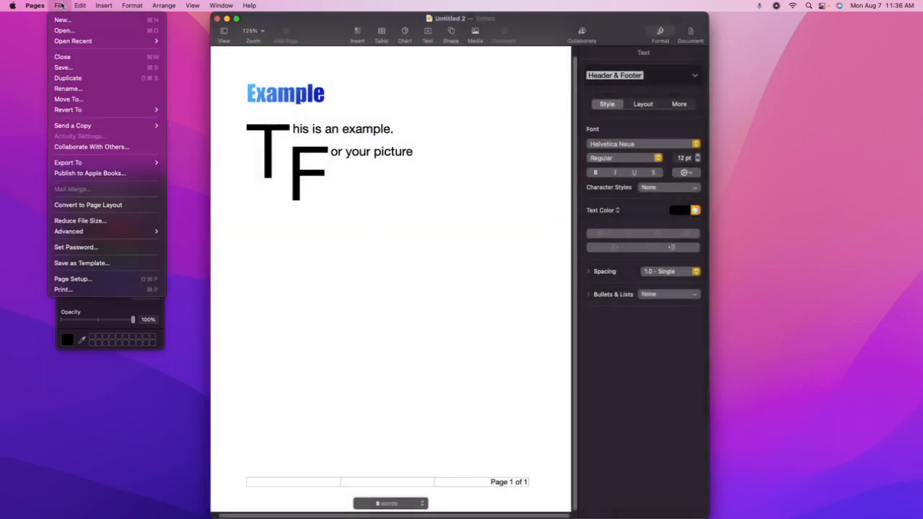
mouse_move(86, 111)
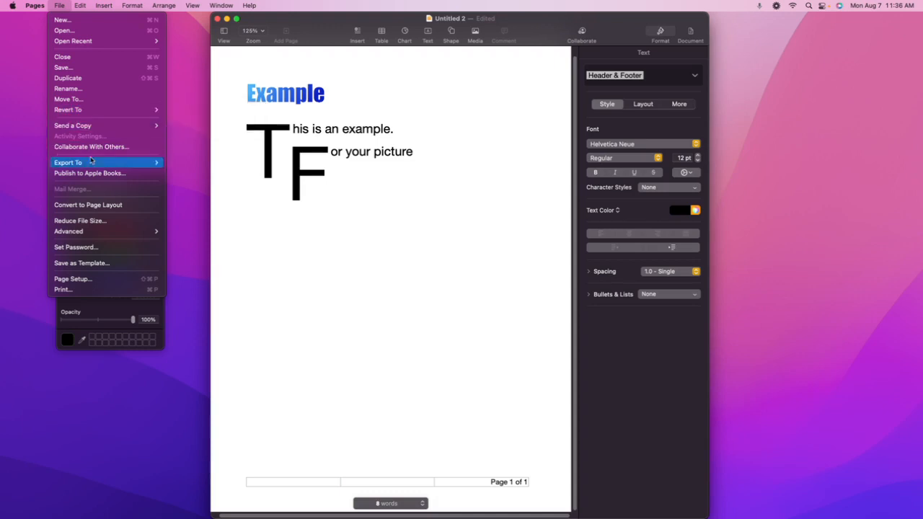
mouse_move(92, 161)
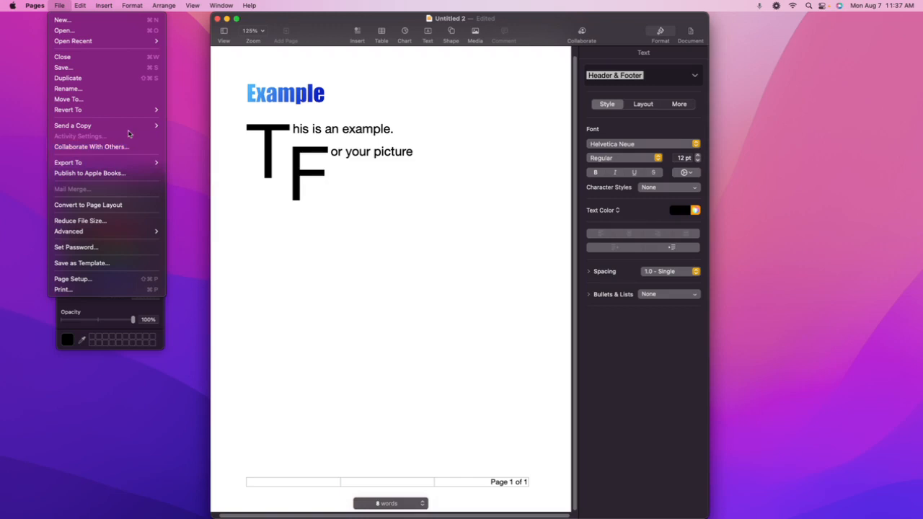
mouse_move(129, 130)
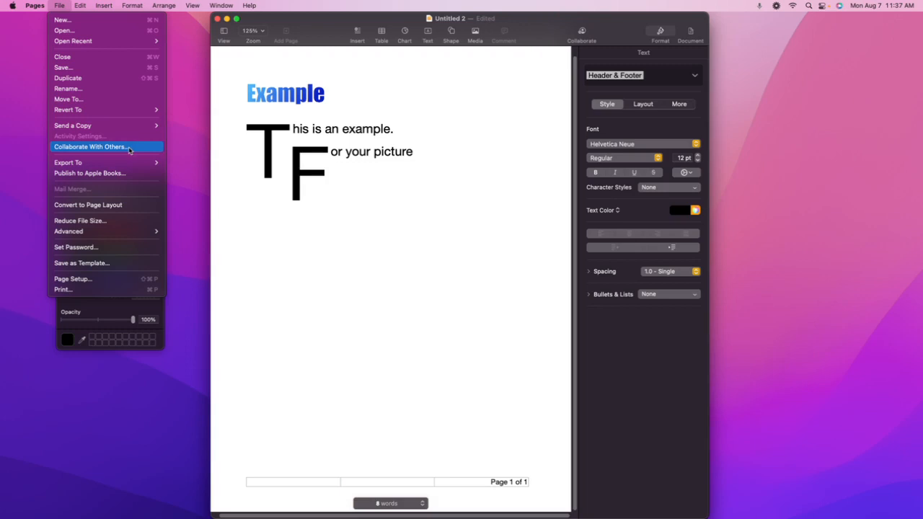
click(129, 150)
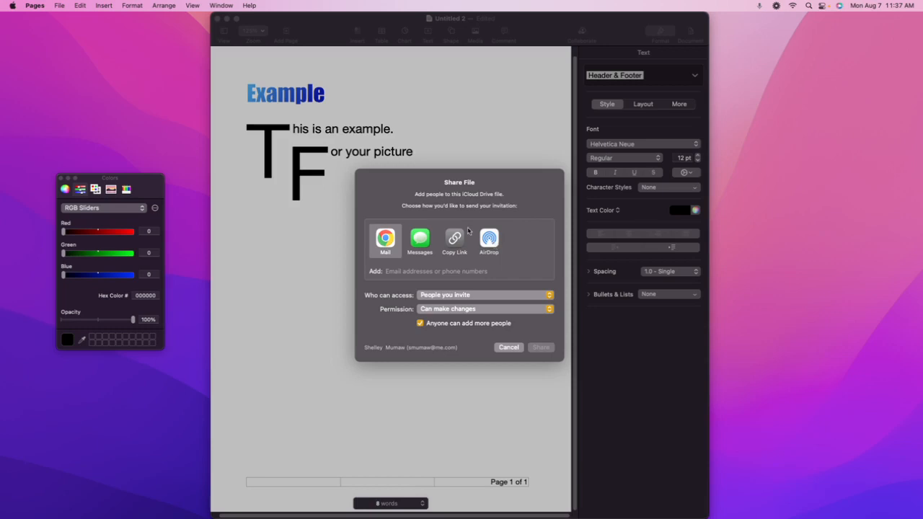
click(480, 310)
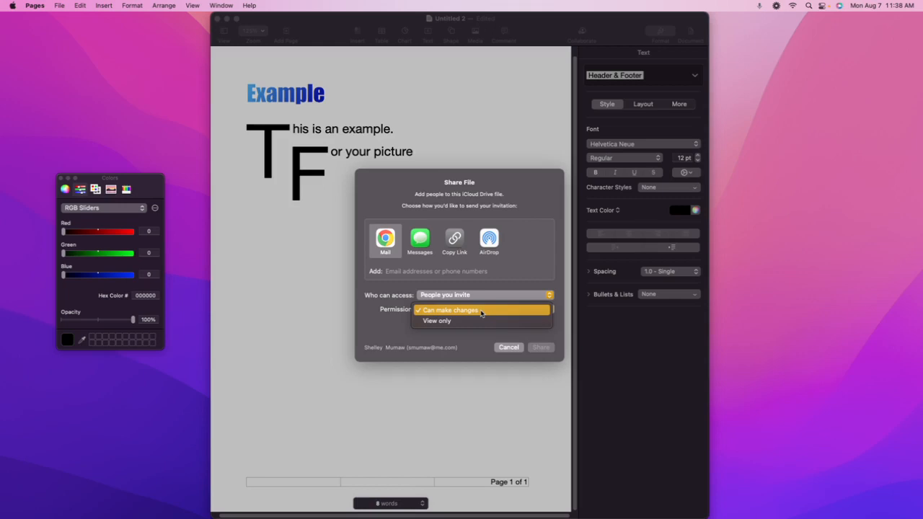
click(481, 311)
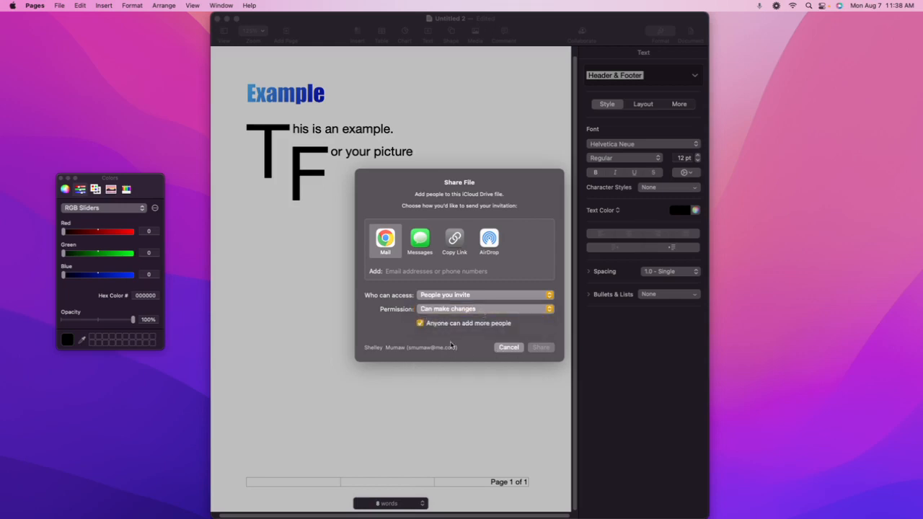
click(508, 349)
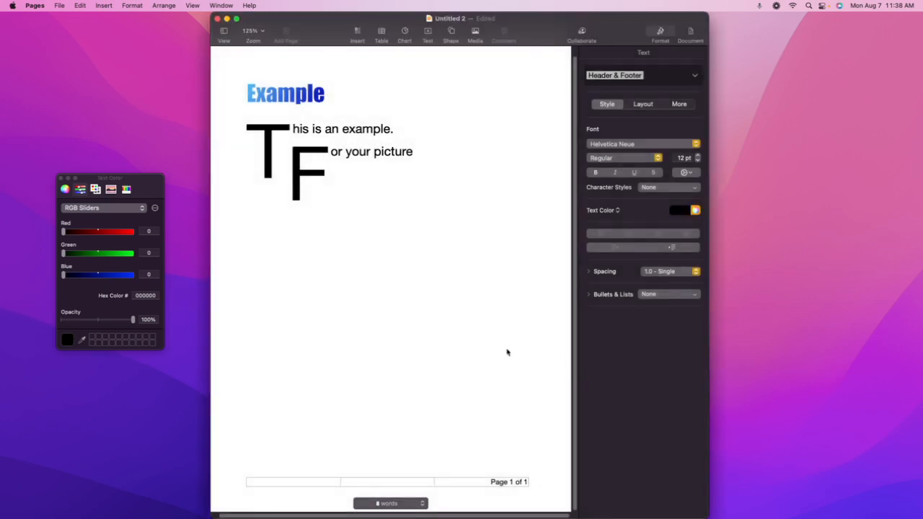